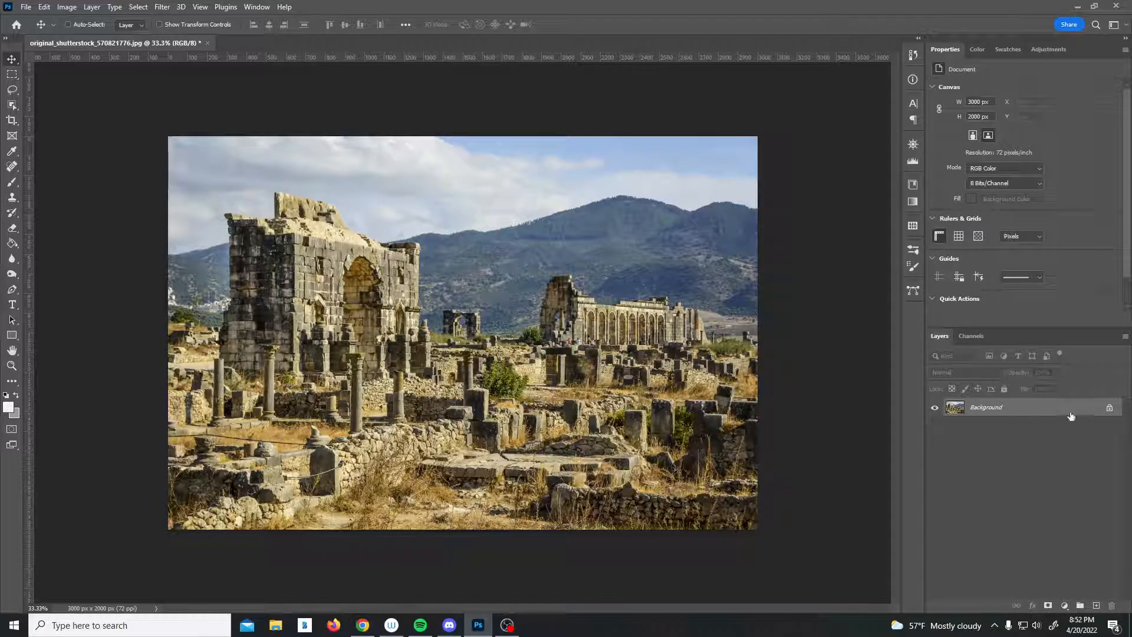
# Convert the Background layer to a smart object and apply the Filter Gallery Dry Brush effect with brush size 10 and brush detail 10.
pyautogui.rightClick(1016, 411)
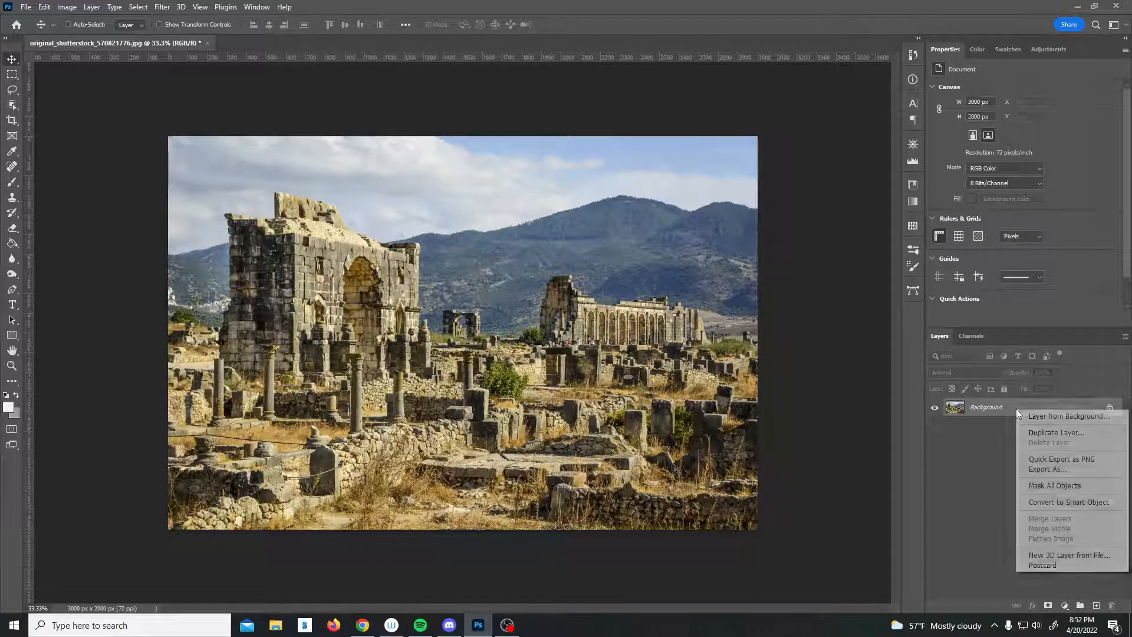
pyautogui.click(1071, 503)
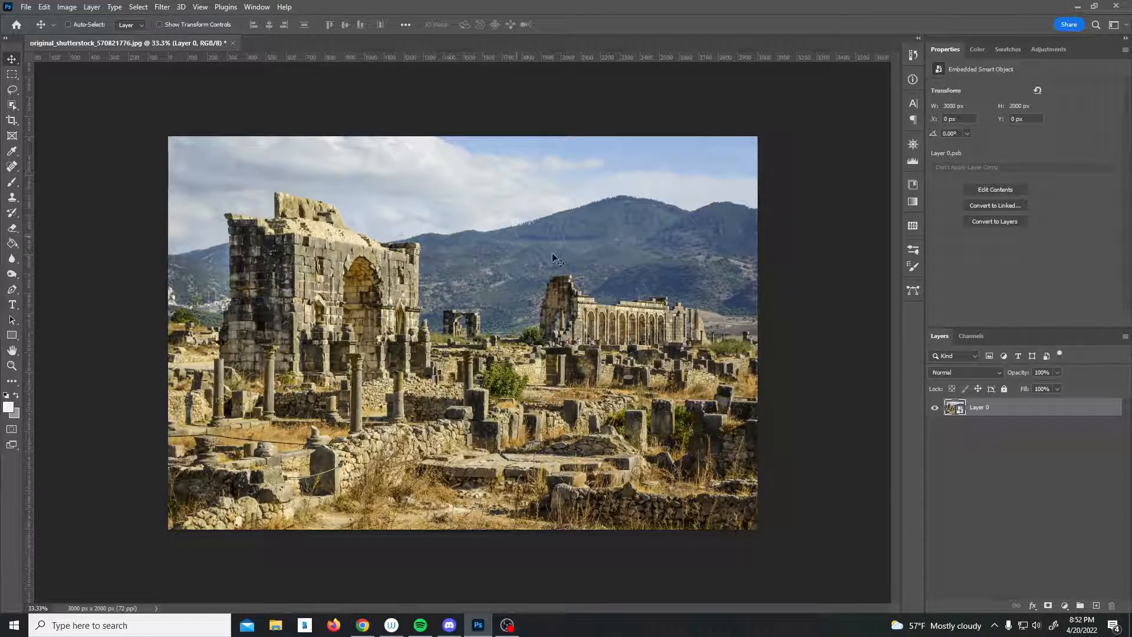
pyautogui.click(163, 7)
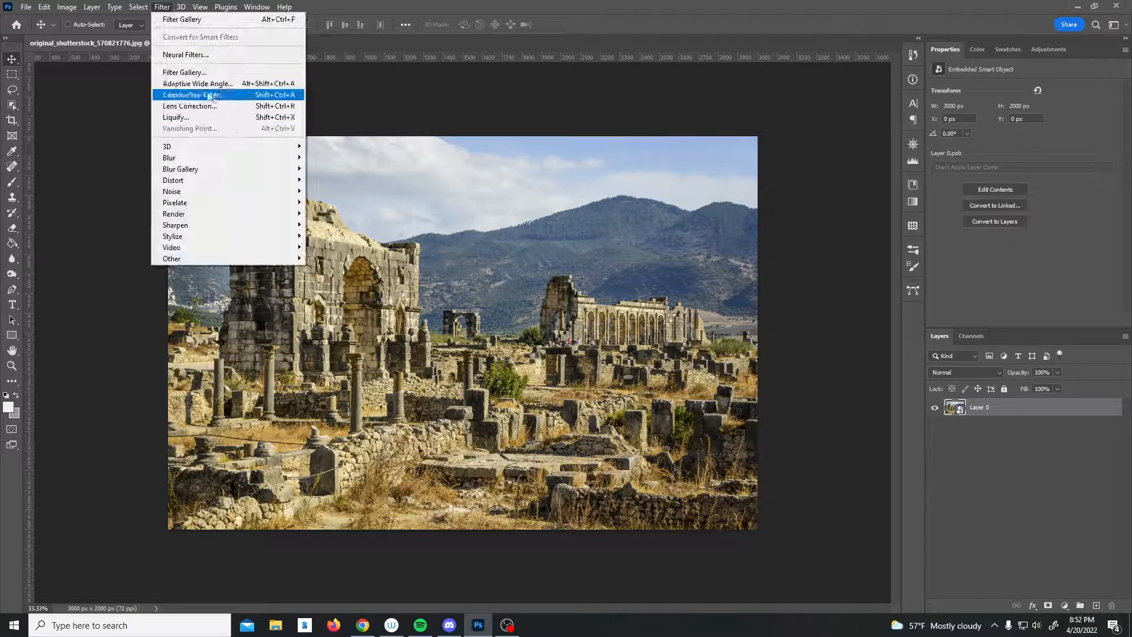
pyautogui.click(194, 72)
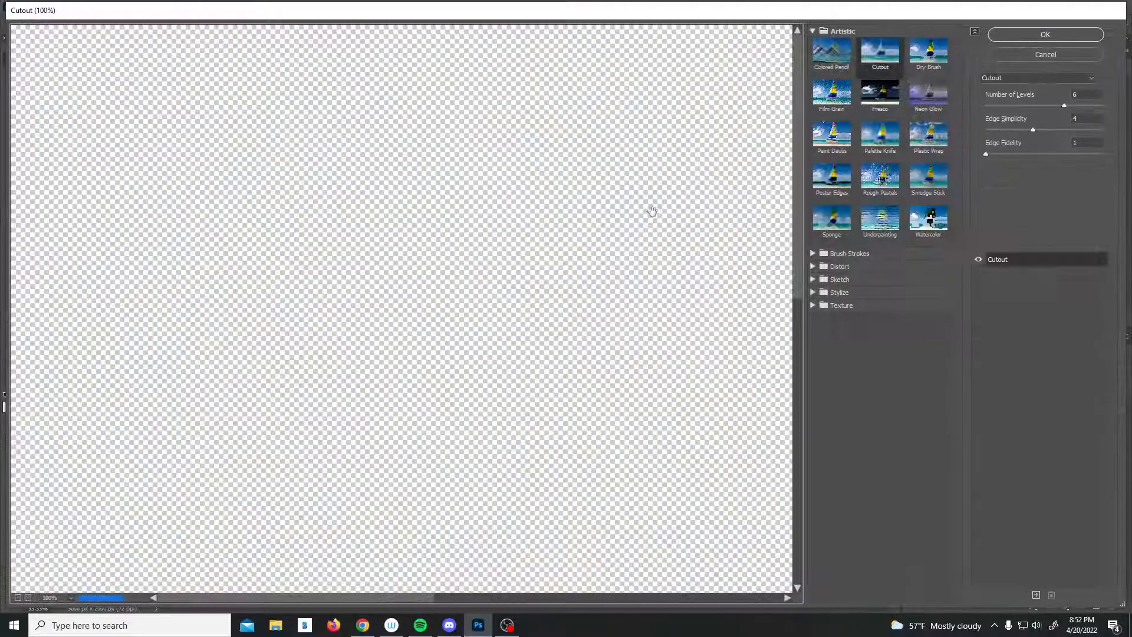
pyautogui.click(929, 51)
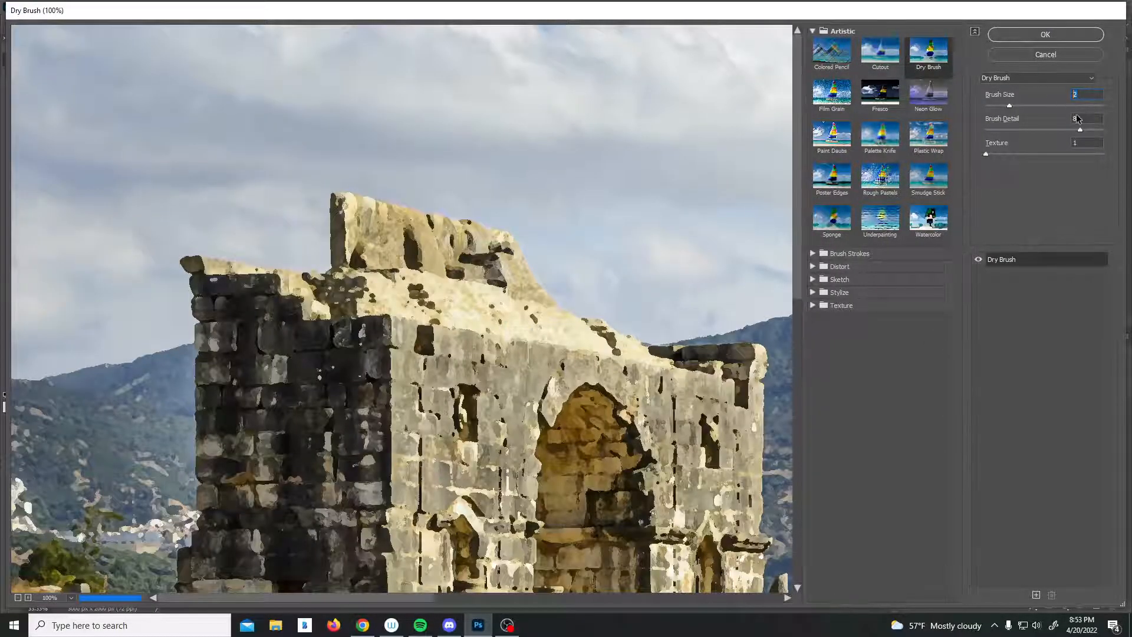
pyautogui.write('10')
pyautogui.press('Tab')
pyautogui.write('10')
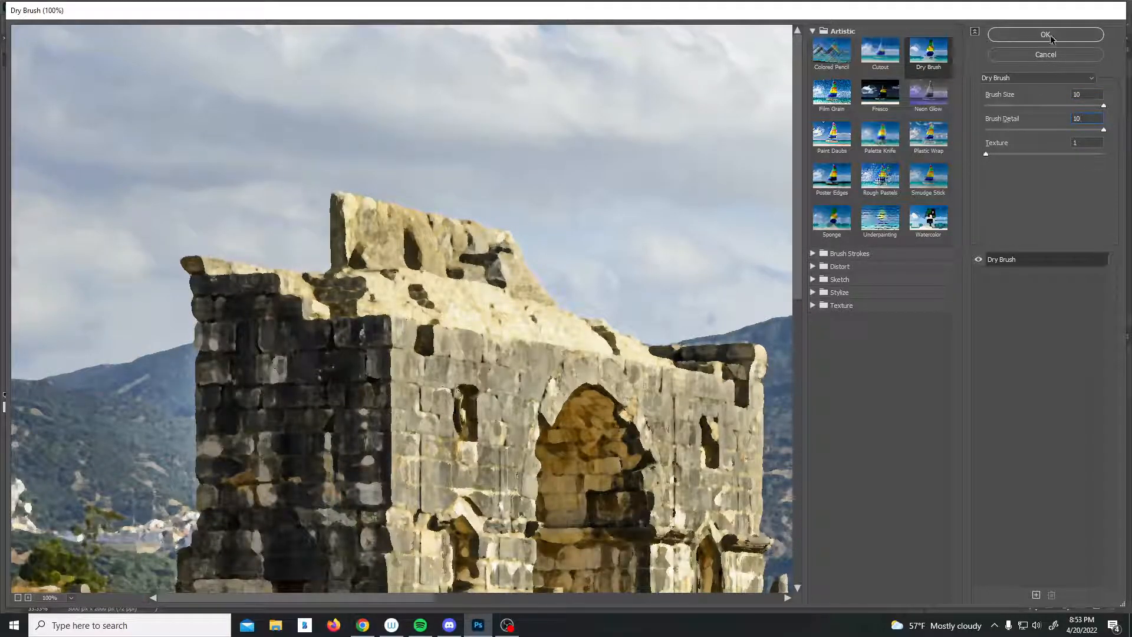
pyautogui.click(1050, 36)
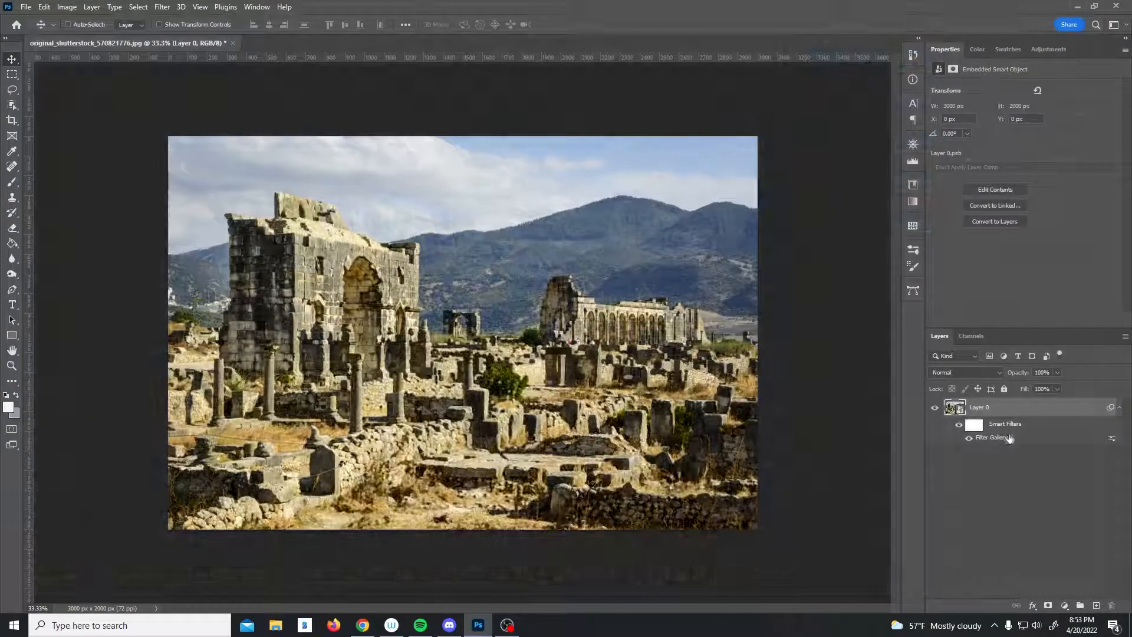
# Add a second Filter Gallery smart filter using the Cutout effect, blended at 60% opacity.
pyautogui.click(162, 7)
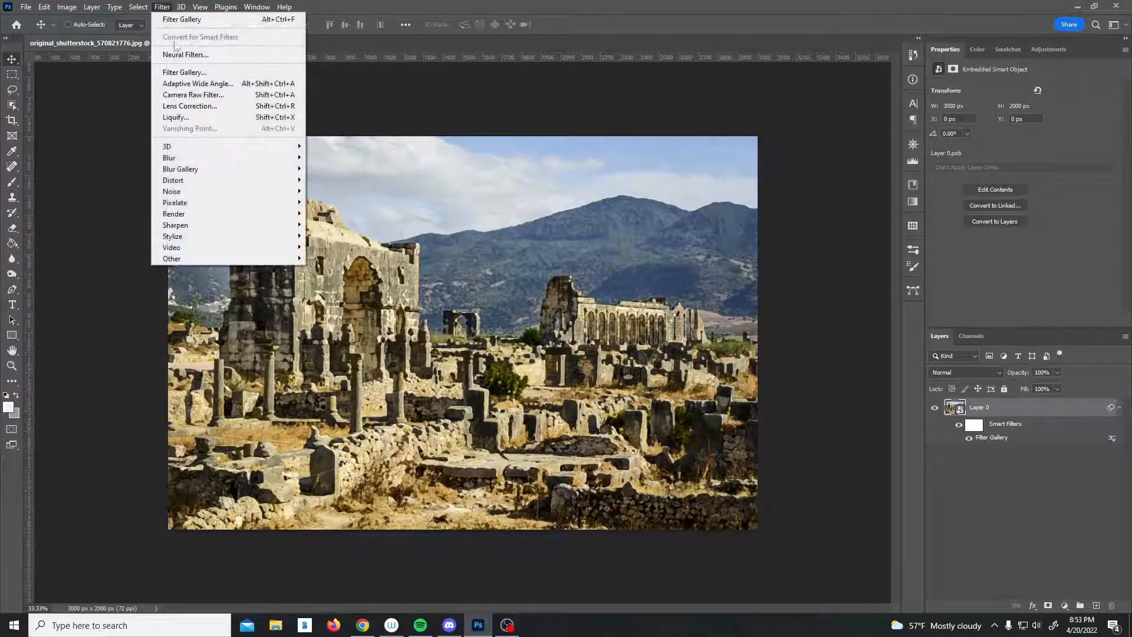
pyautogui.click(202, 73)
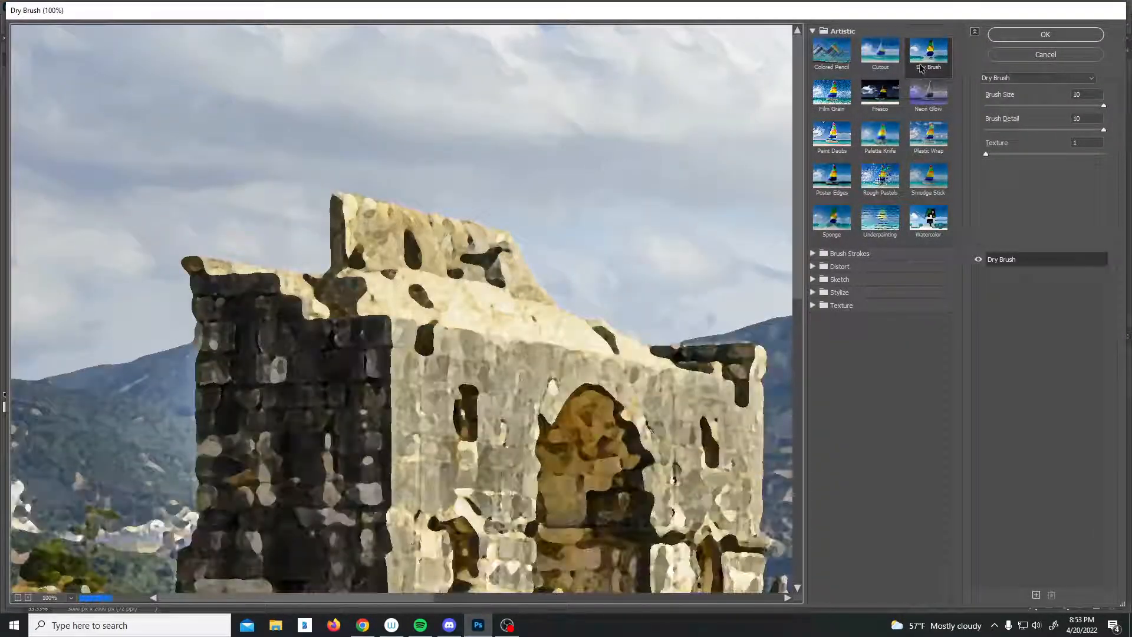
pyautogui.click(875, 48)
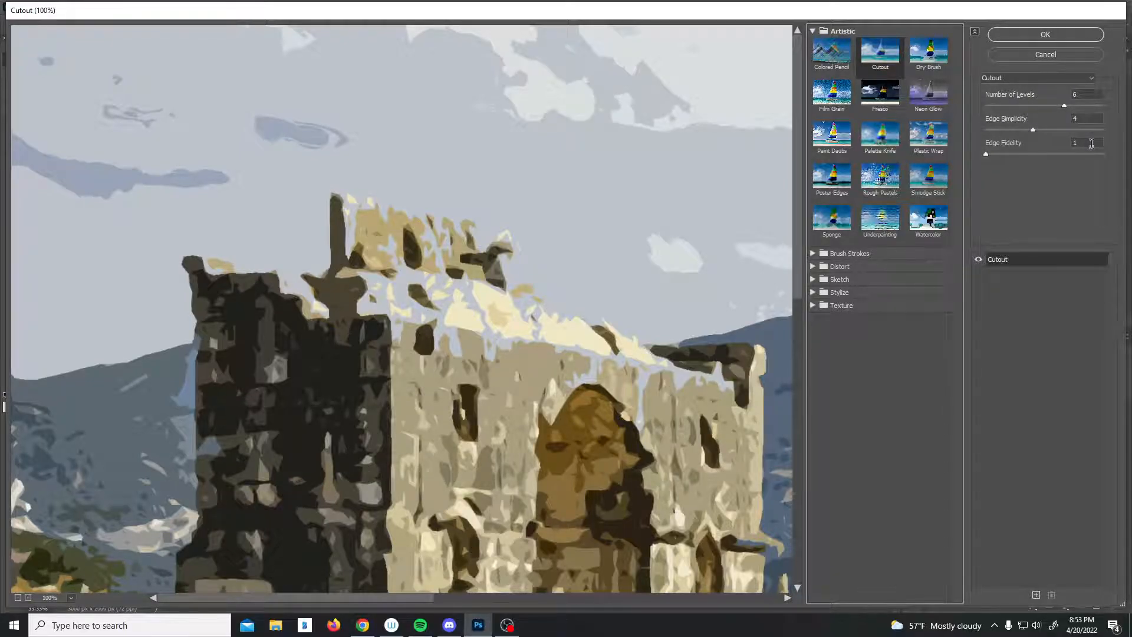
pyautogui.click(1041, 35)
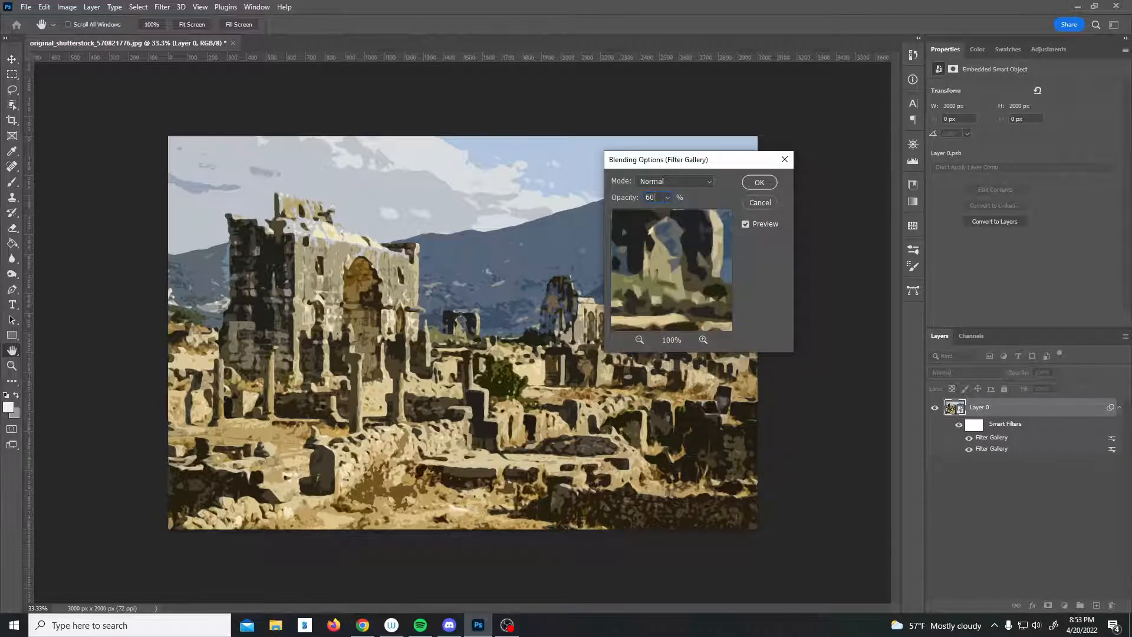
pyautogui.click(757, 184)
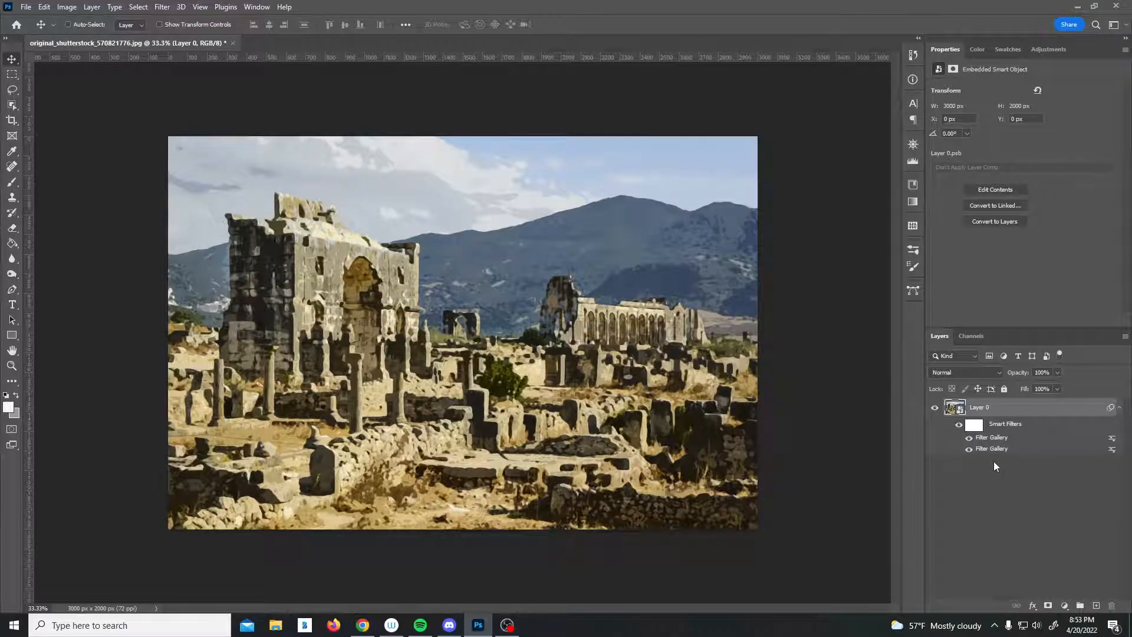
# Apply Smart Blur with radius 10.5, threshold 100 and High quality.
pyautogui.click(163, 8)
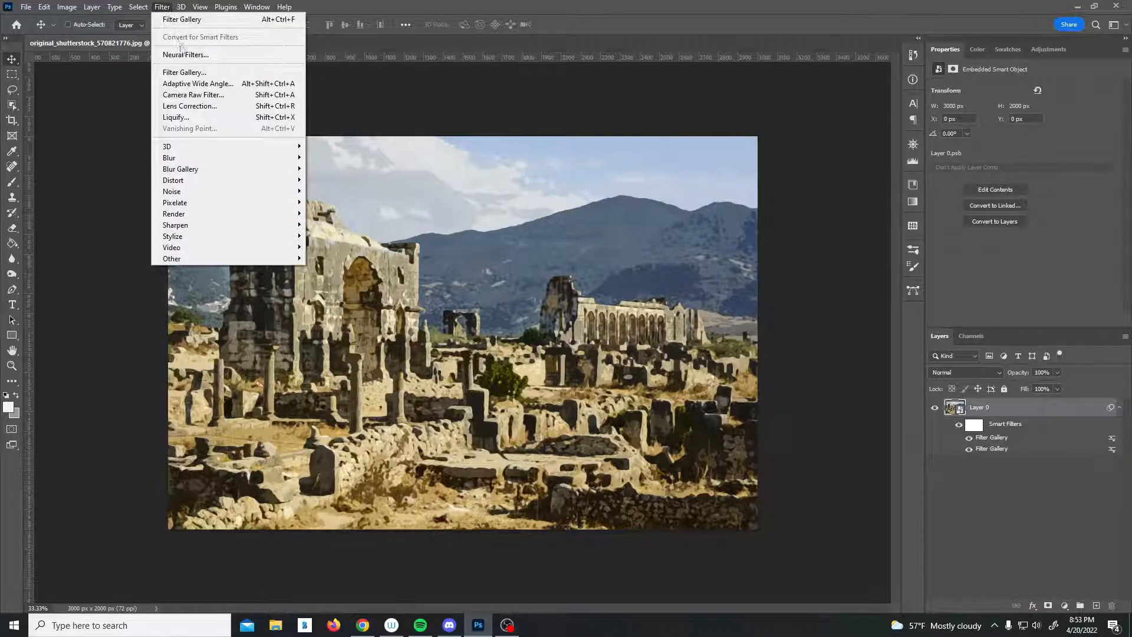
pyautogui.moveTo(212, 159)
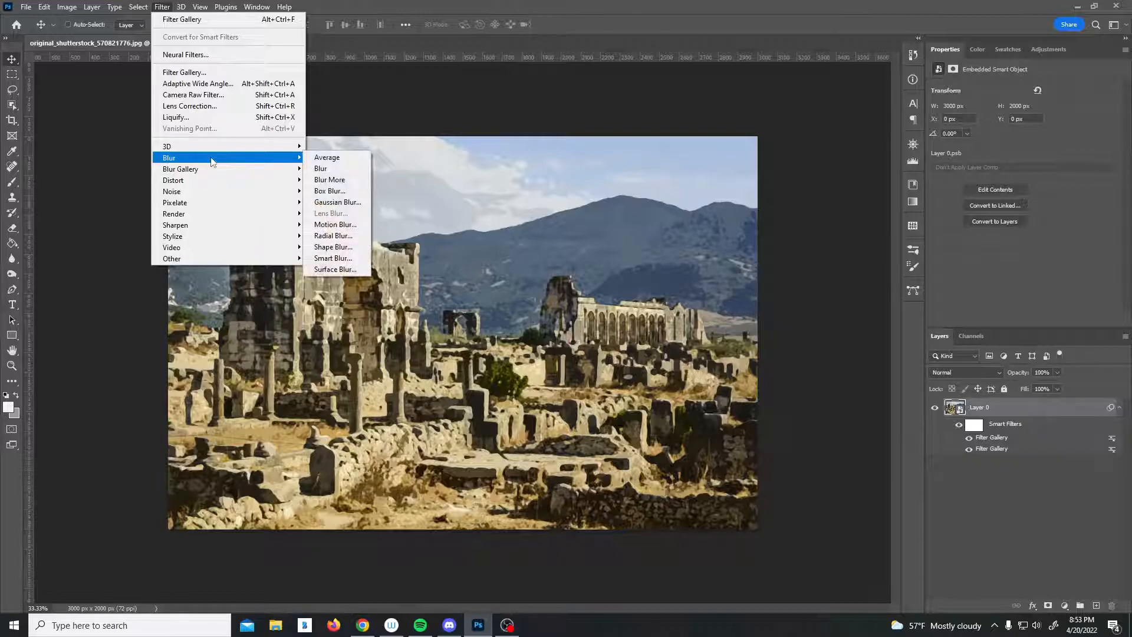
pyautogui.click(347, 261)
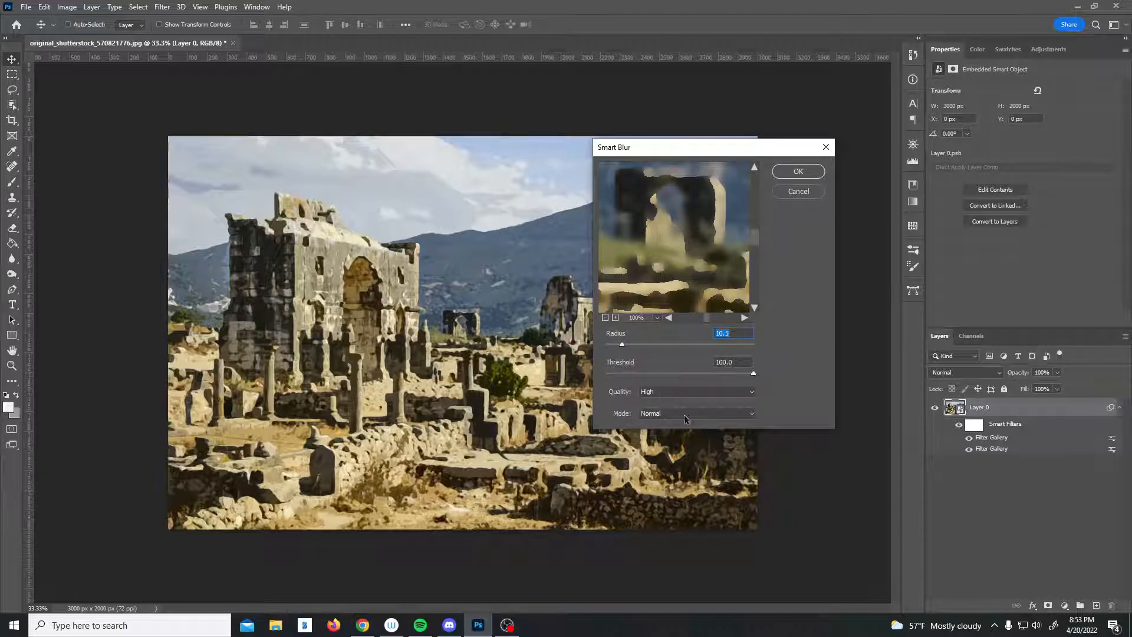
pyautogui.click(812, 177)
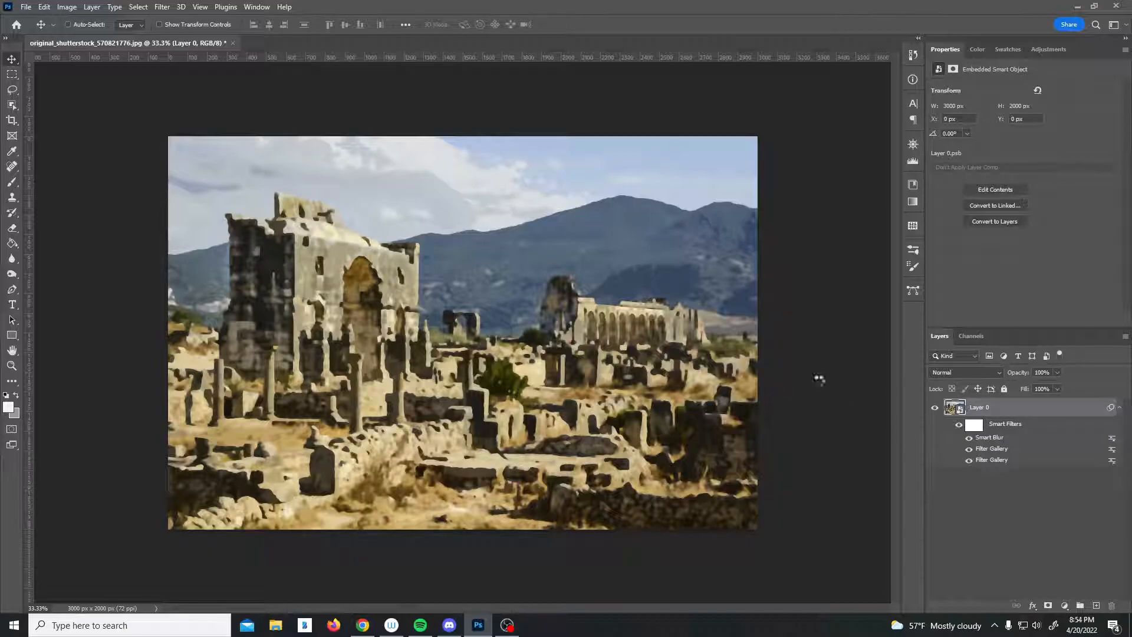
# Set the Smart Blur filter's blending mode to Screen at 50% opacity.
pyautogui.doubleClick(1113, 437)
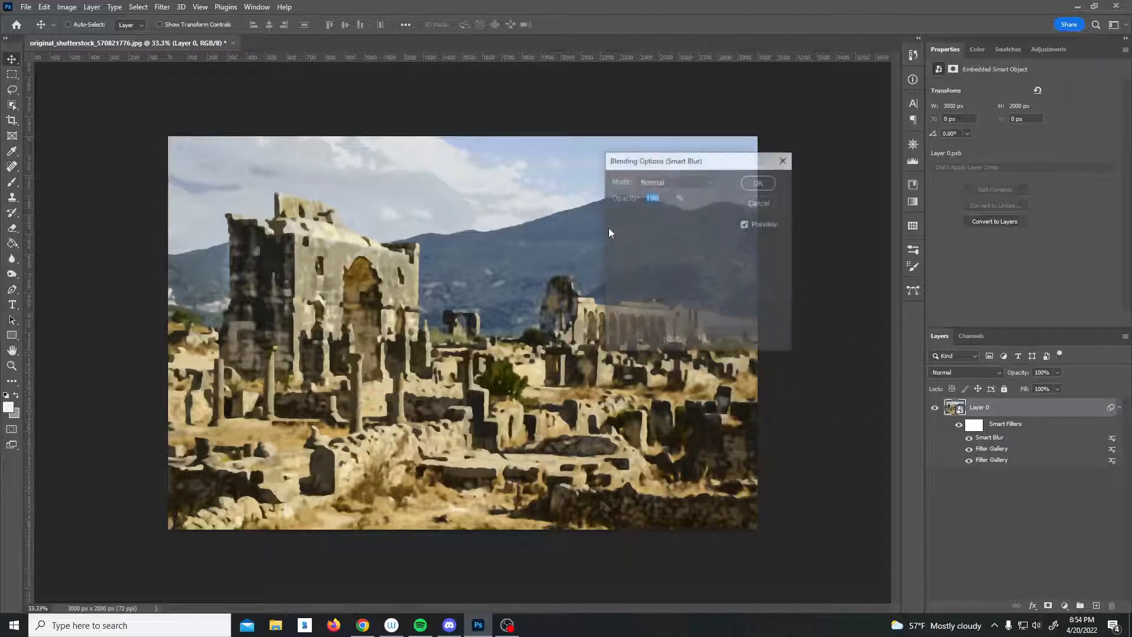
pyautogui.click(686, 181)
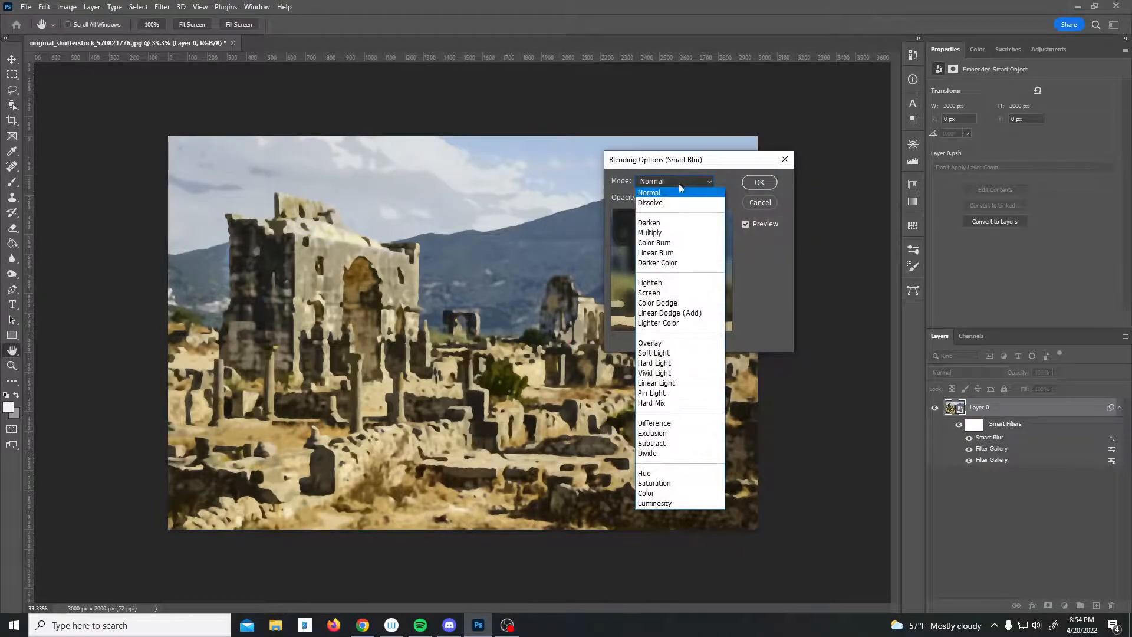
pyautogui.click(657, 293)
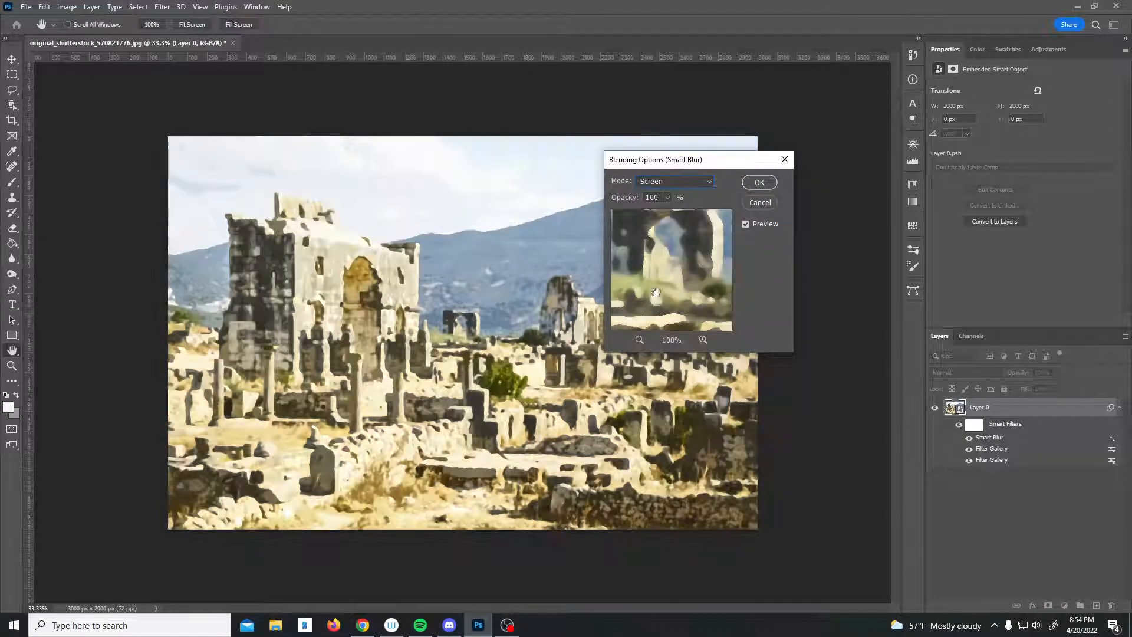
pyautogui.click(629, 199)
pyautogui.write('50')
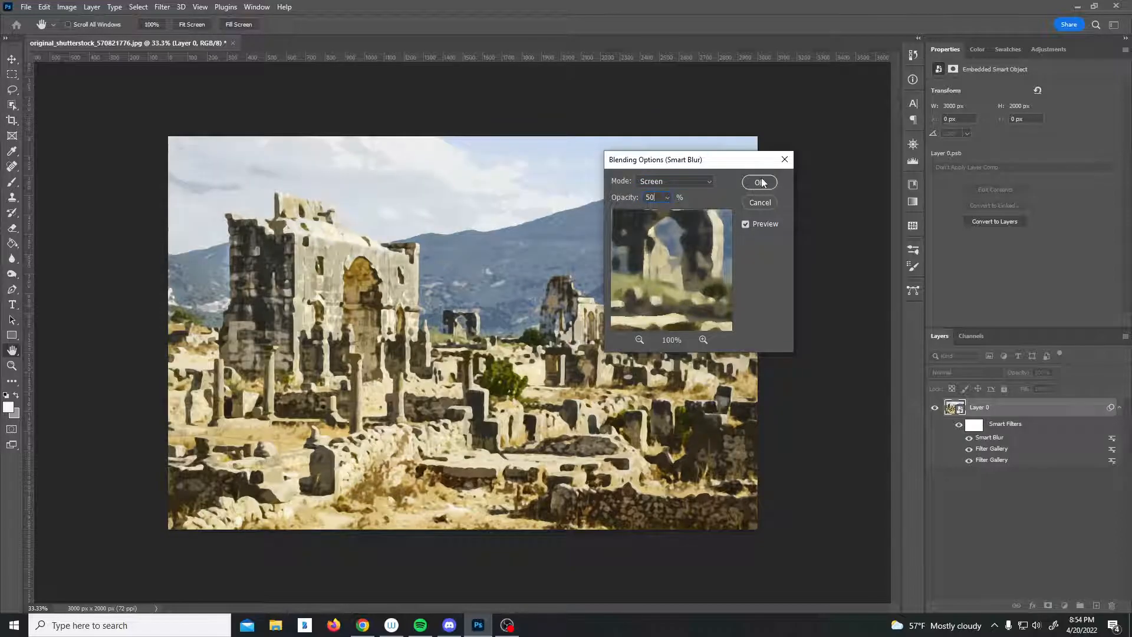
pyautogui.click(760, 182)
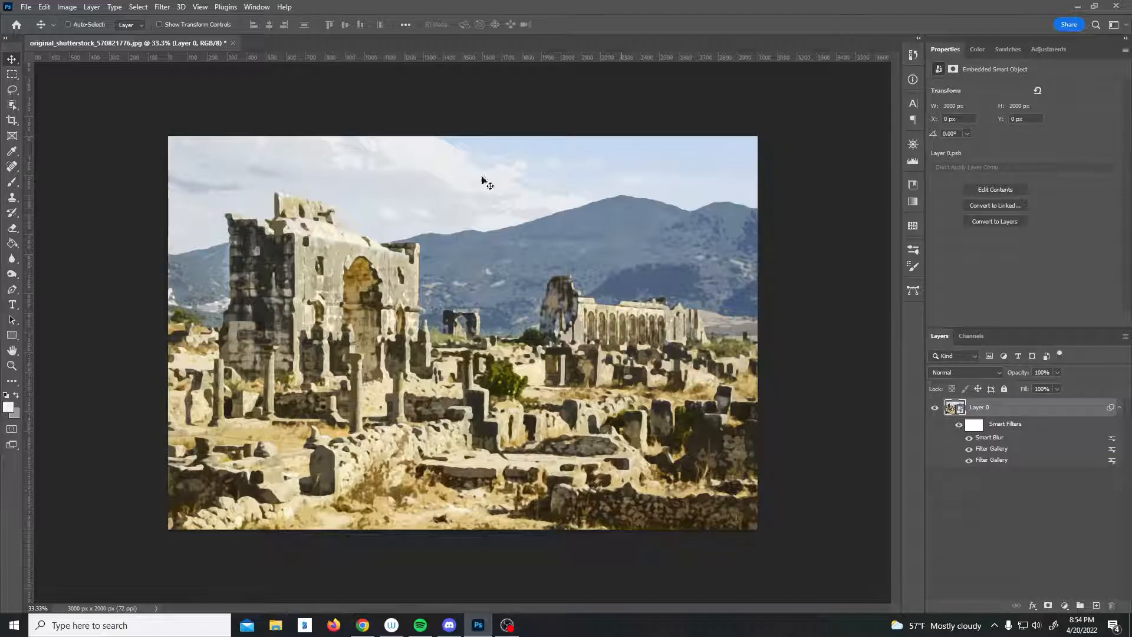
# Apply the Stylize Find Edges filter to the smart object.
pyautogui.click(164, 8)
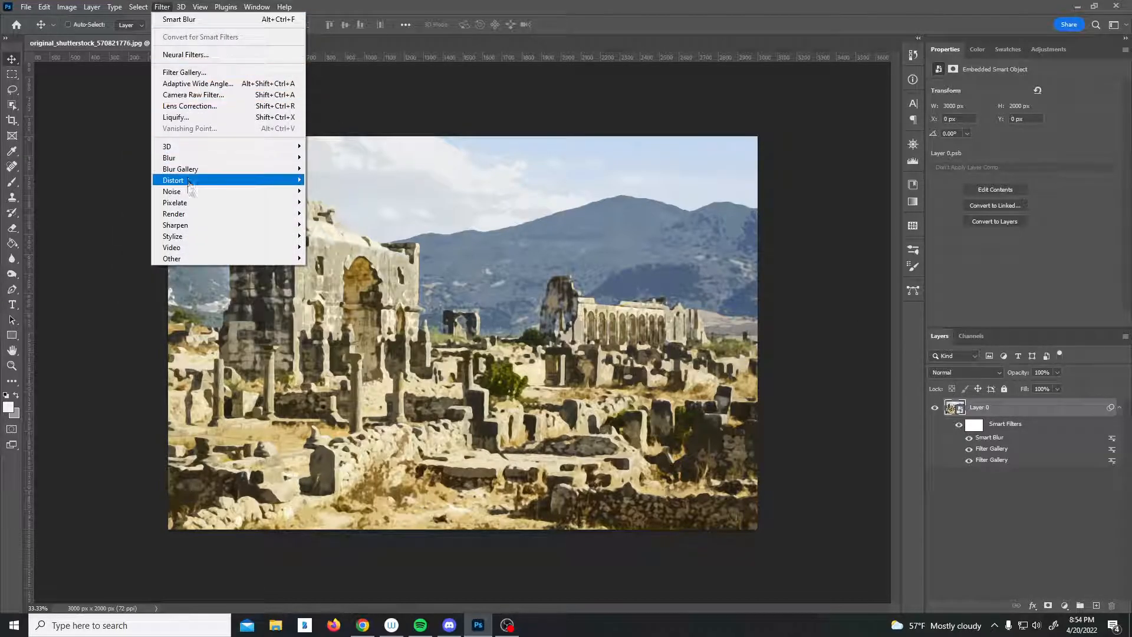
pyautogui.moveTo(264, 238)
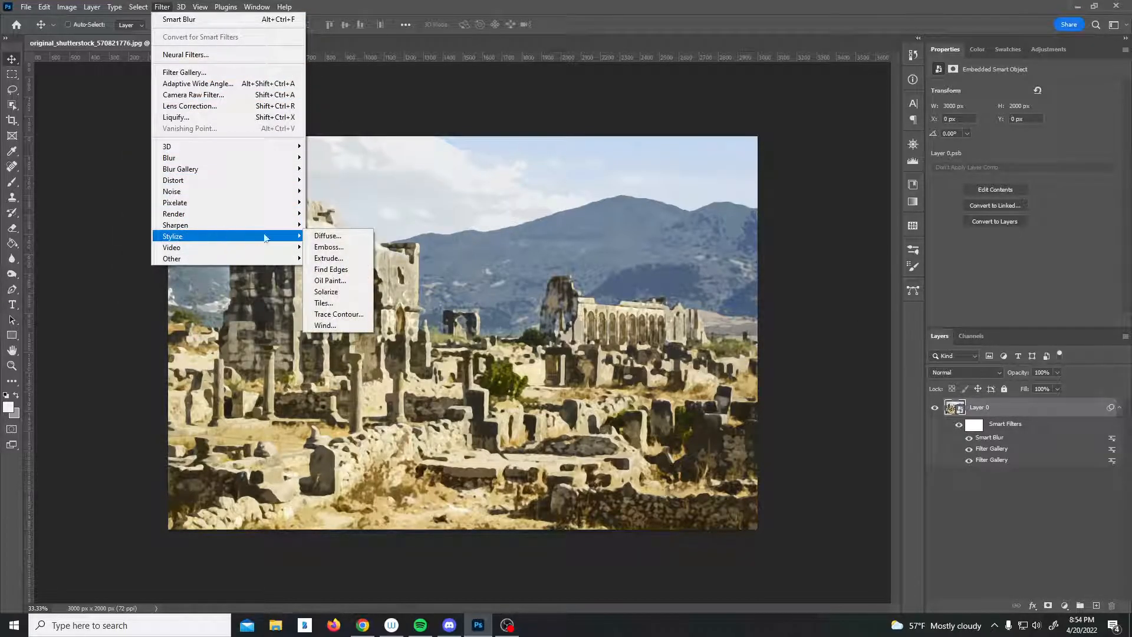
pyautogui.click(330, 269)
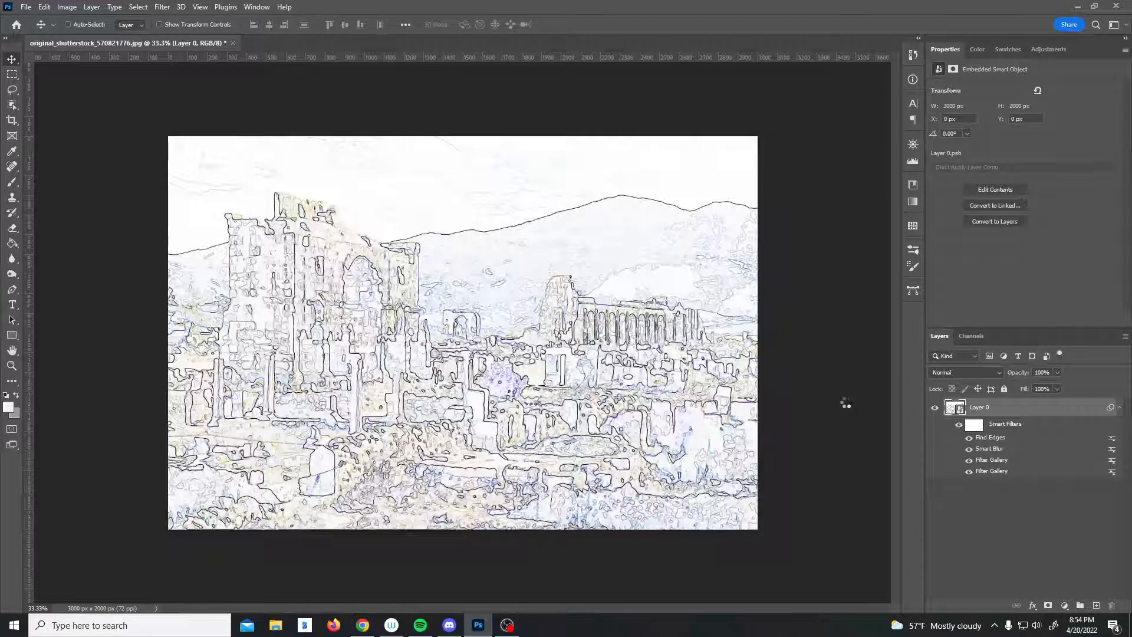
# Set the Find Edges filter's blending mode to Multiply at 40% opacity.
pyautogui.click(676, 179)
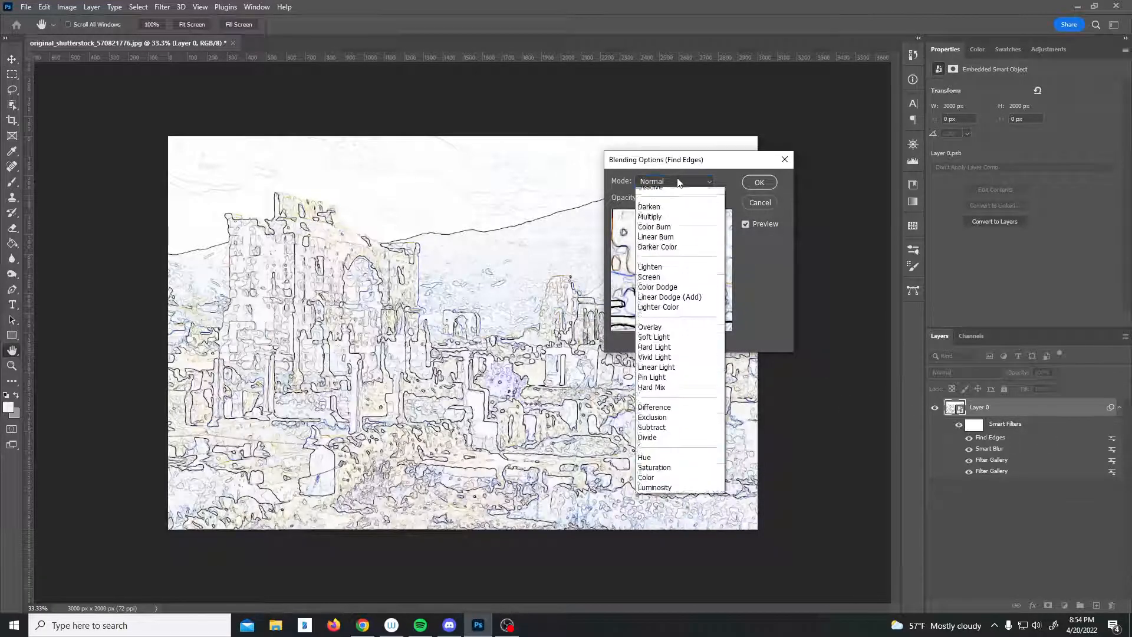
pyautogui.click(655, 234)
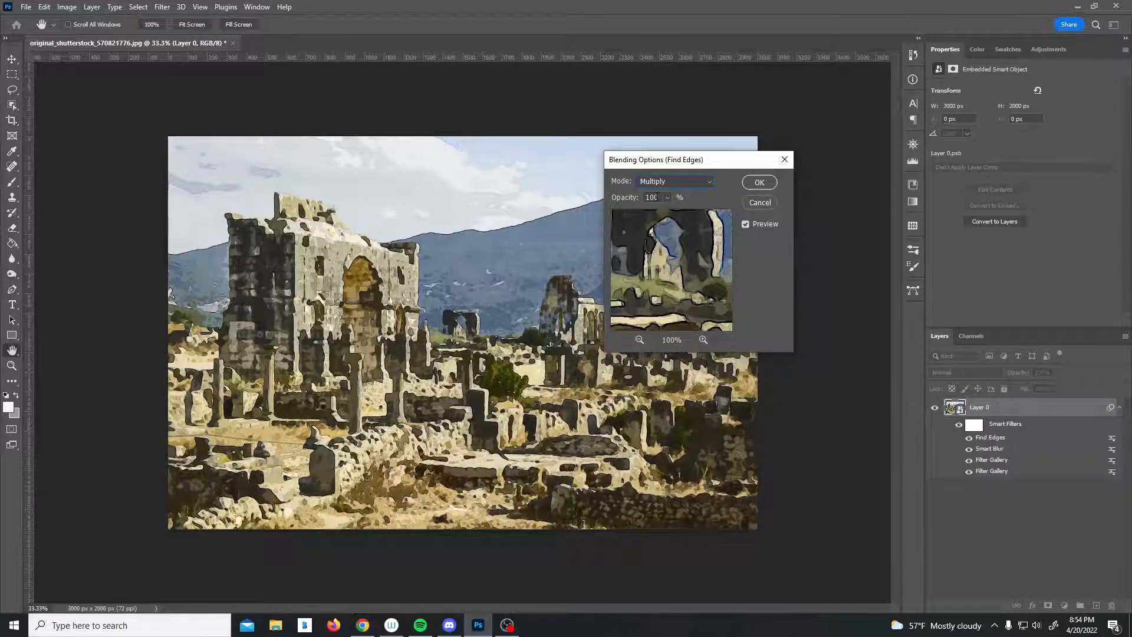
pyautogui.click(667, 197)
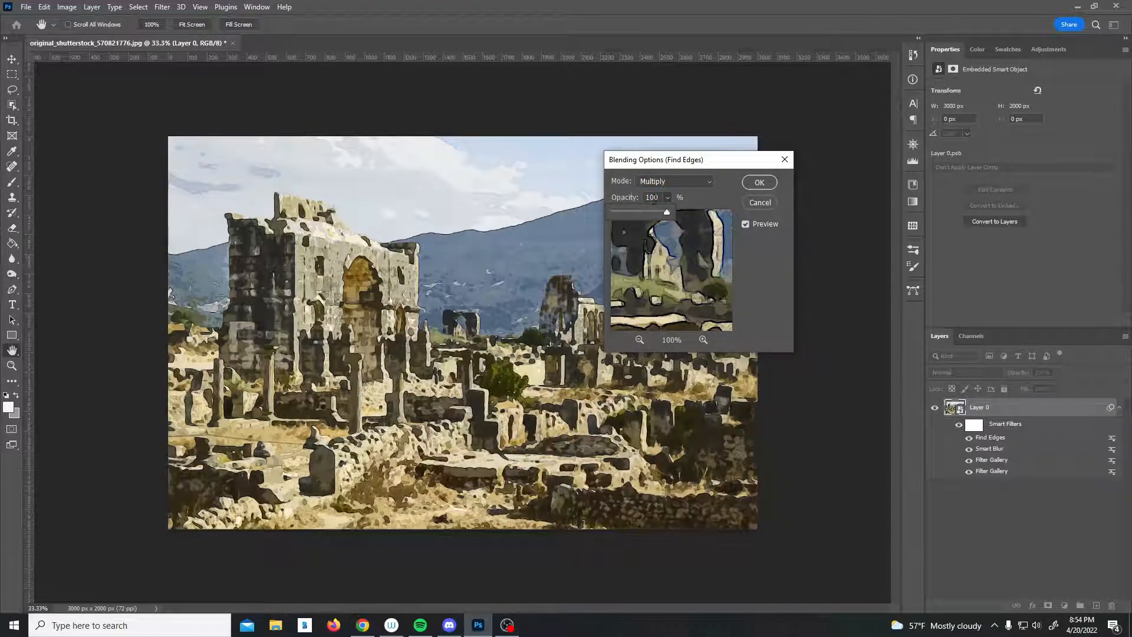
pyautogui.moveTo(654, 199); pyautogui.dragTo(626, 197)
pyautogui.write('40')
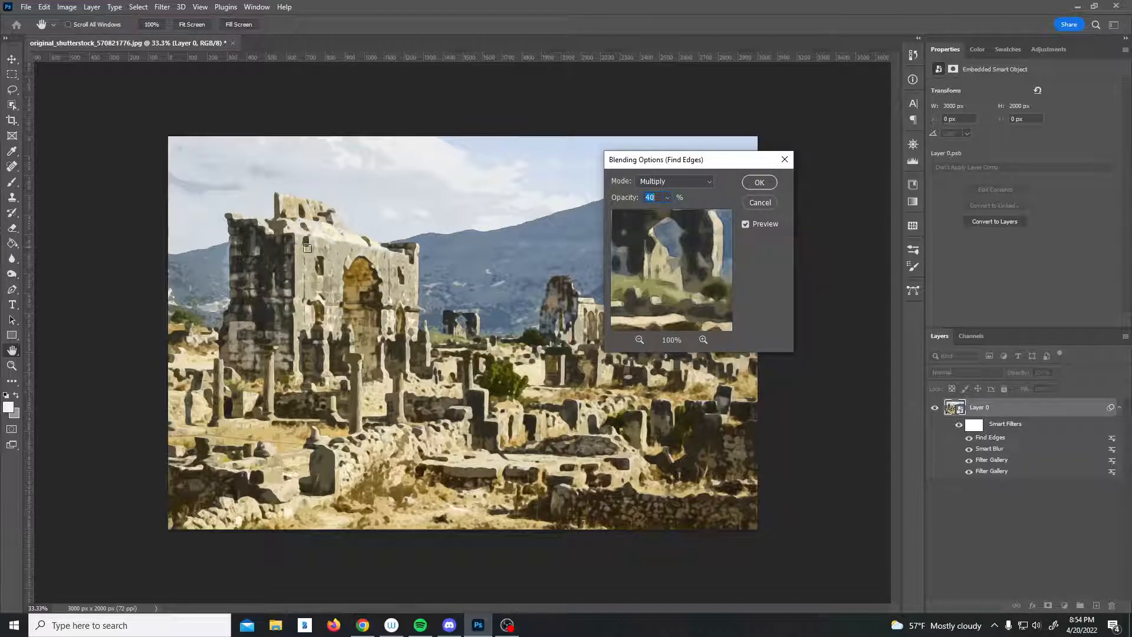
pyautogui.click(759, 182)
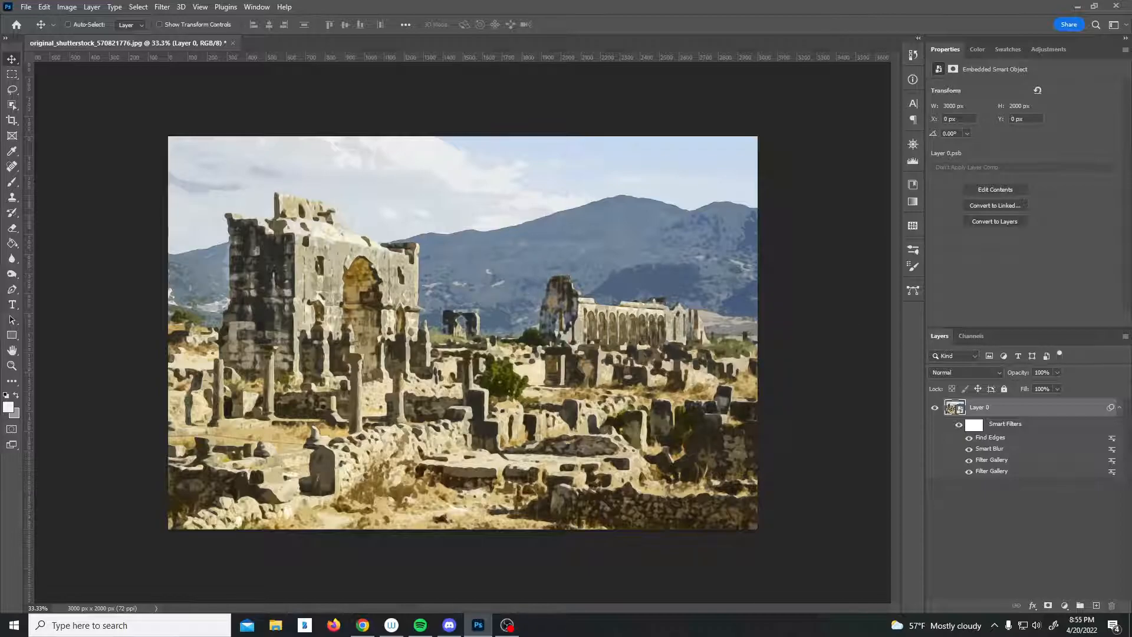
# Place the ivory-off-white-paper-texture image from the file browser as a new layer covering the whole canvas.
pyautogui.hotkey('alt', 'Tab')
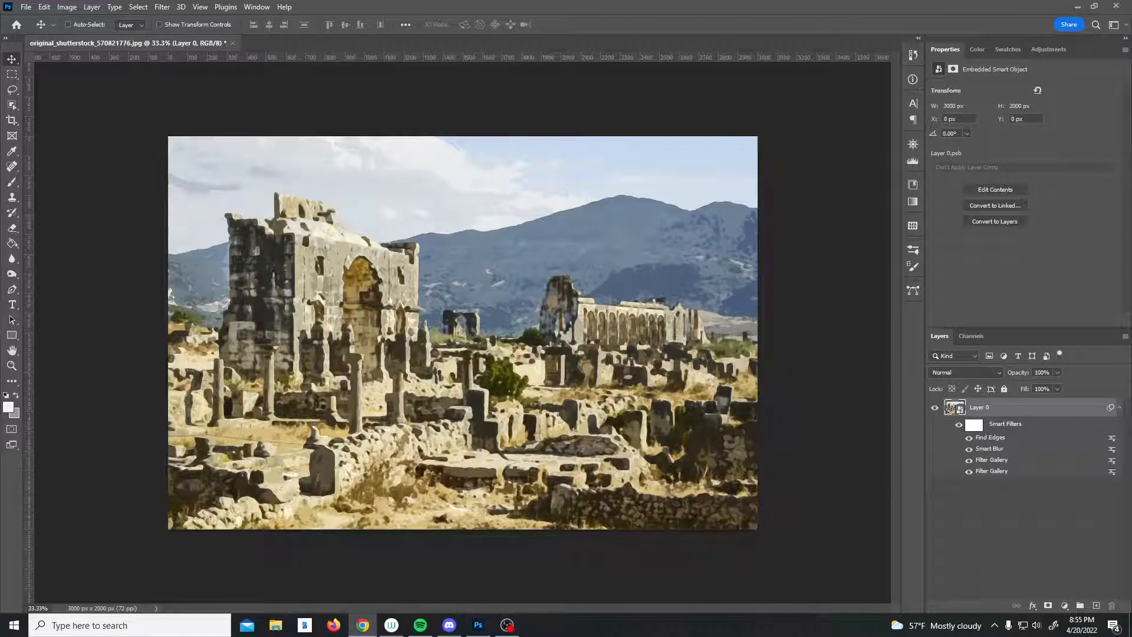
pyautogui.hotkey('alt', 'Tab')
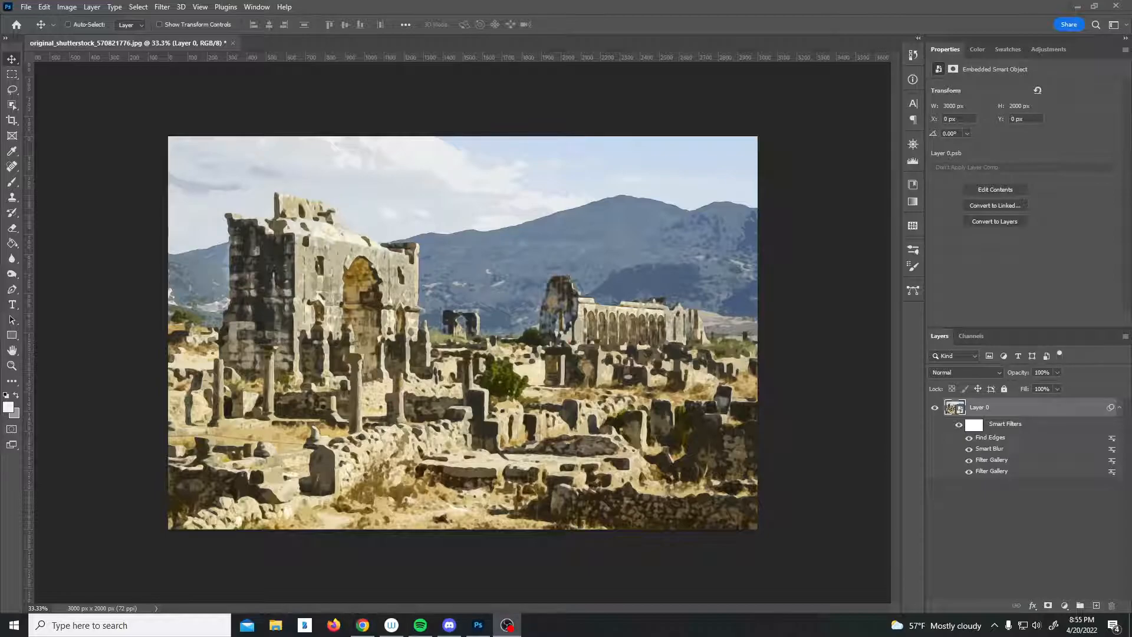
pyautogui.hotkey('alt', 'Tab')
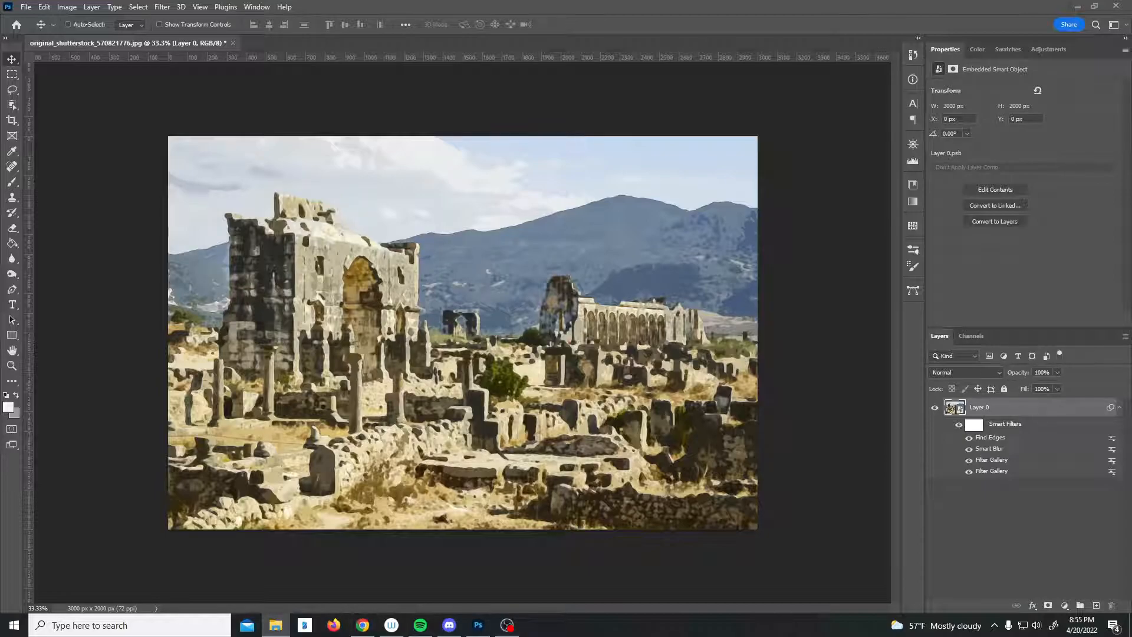
pyautogui.moveTo(0, 324); pyautogui.dragTo(357, 324)
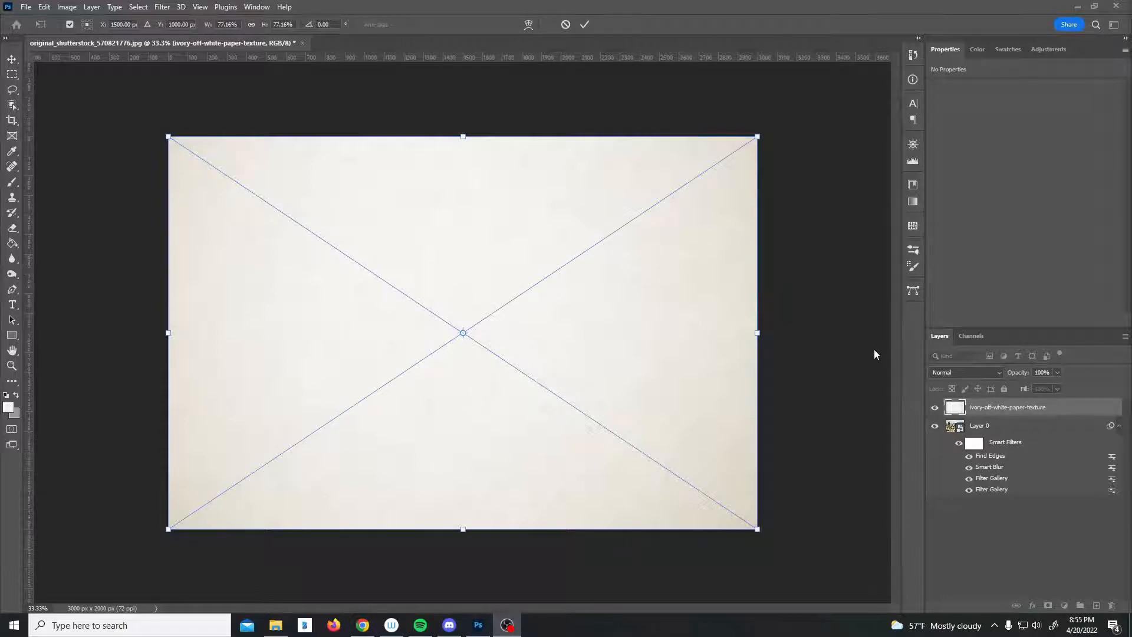
pyautogui.press('Return')
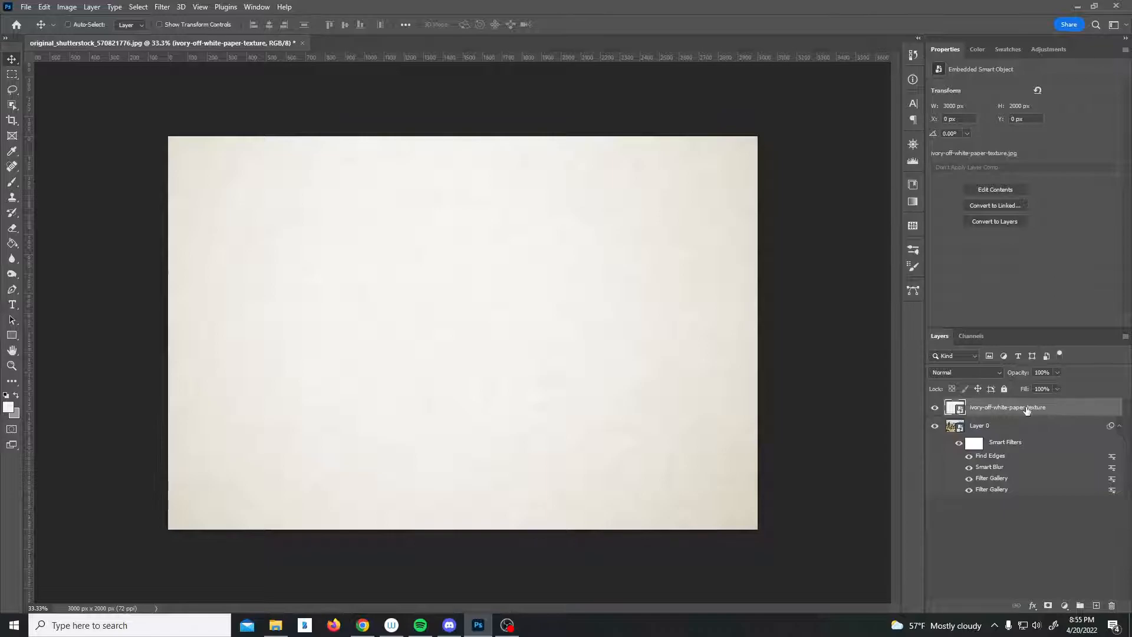
# Apply the Sharpen filter to the paper texture layer and set that layer's blending mode to Multiply.
pyautogui.click(162, 7)
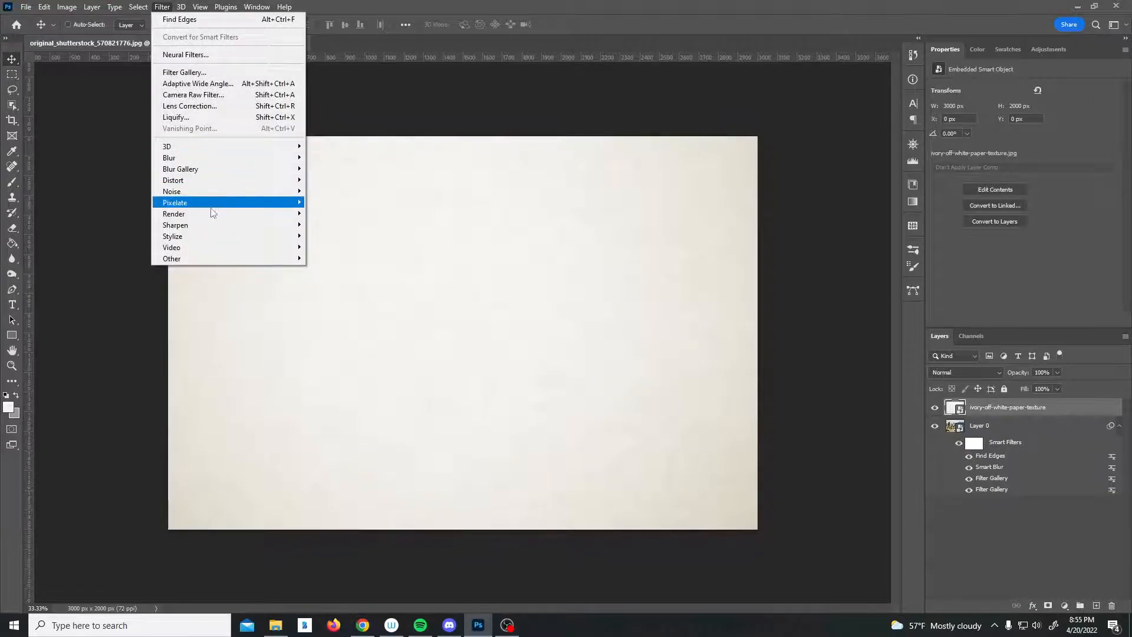
pyautogui.moveTo(205, 230)
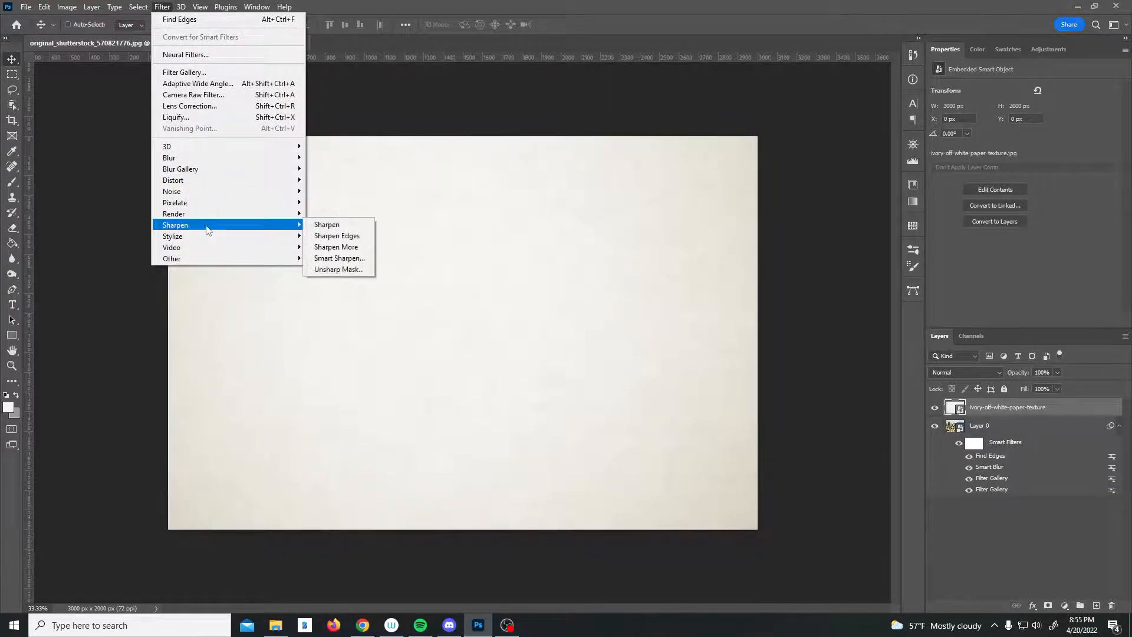
pyautogui.click(352, 227)
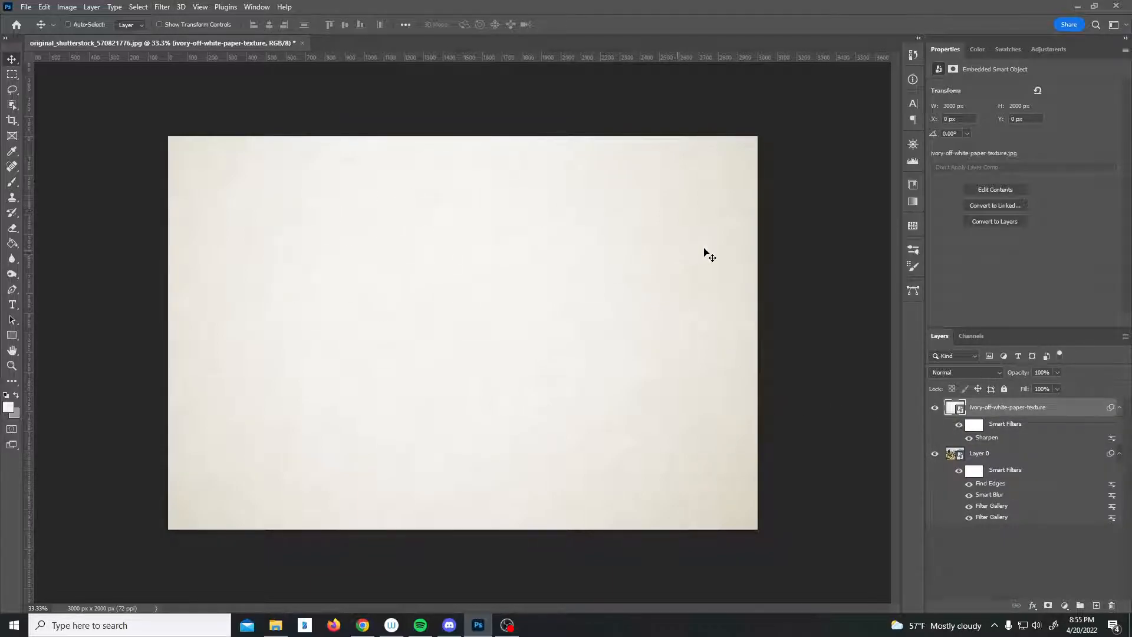
pyautogui.click(974, 378)
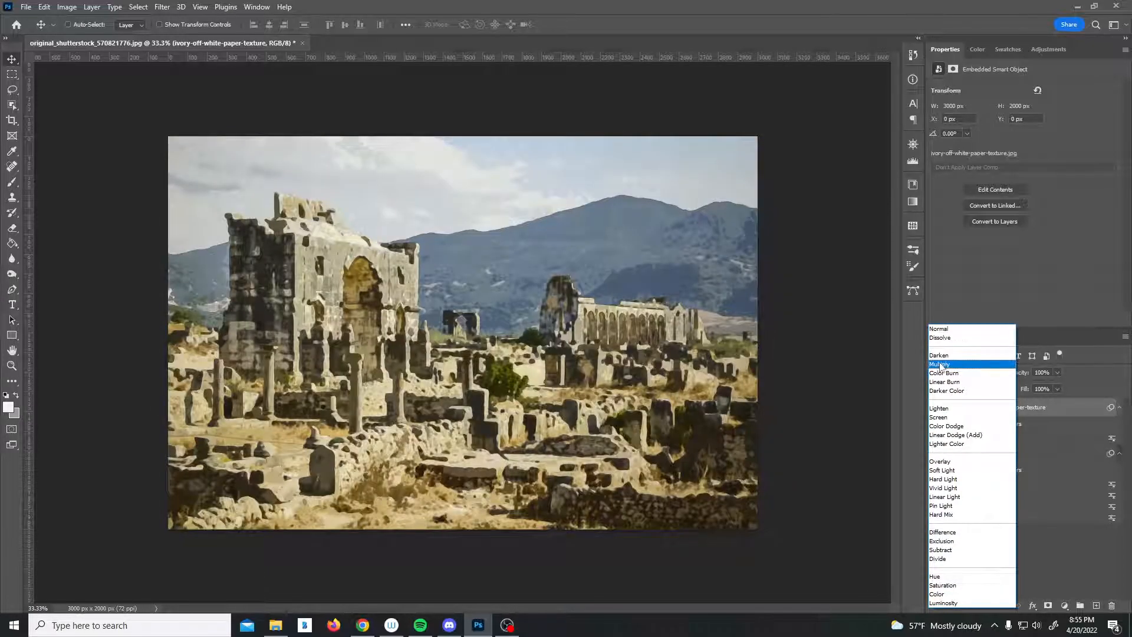
pyautogui.click(942, 364)
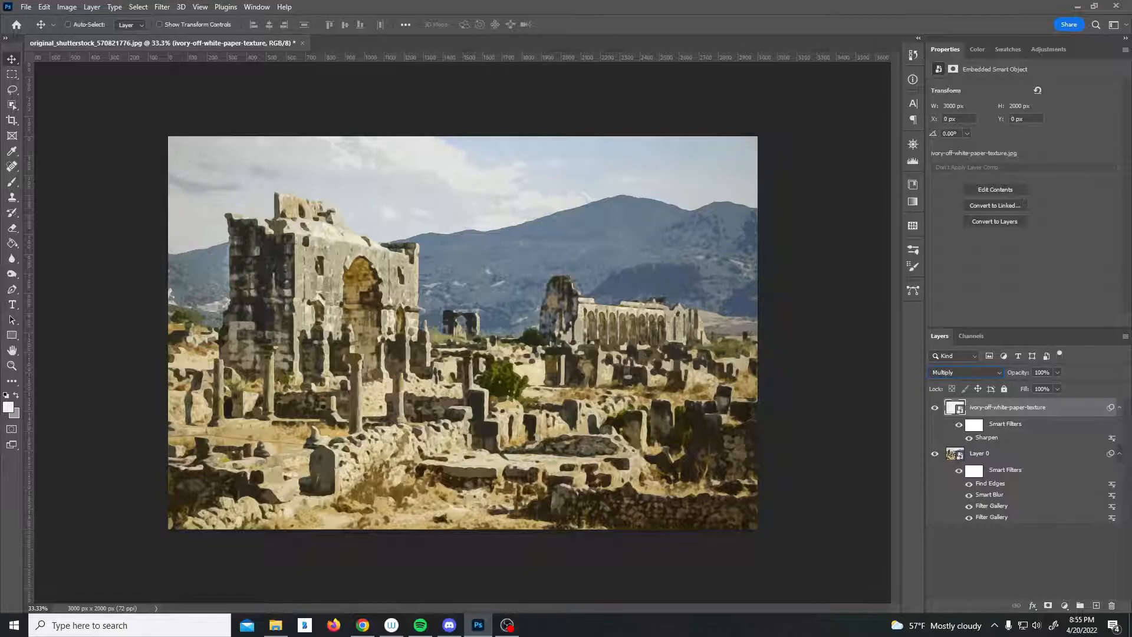
# Add a hide-all black layer mask to Layer 0.
pyautogui.click(999, 457)
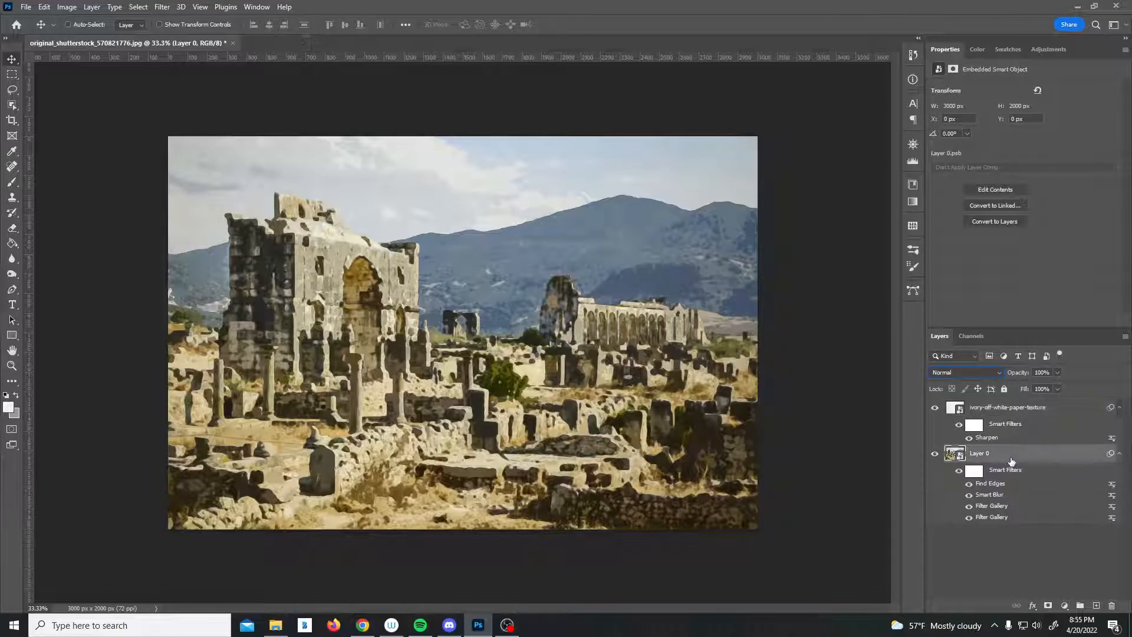
pyautogui.keyDown('alt'); pyautogui.click(1048, 606); pyautogui.keyUp('alt')
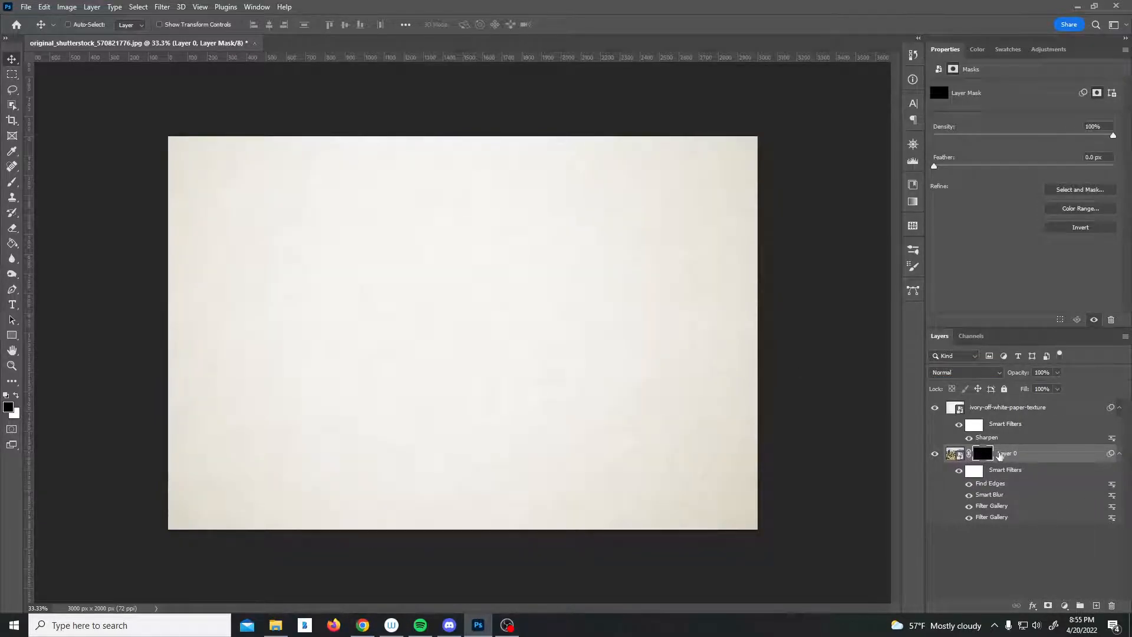
# Choose the Brush tool with a Watercolor brush, white foreground colour and a 1500 px size.
pyautogui.press('b')
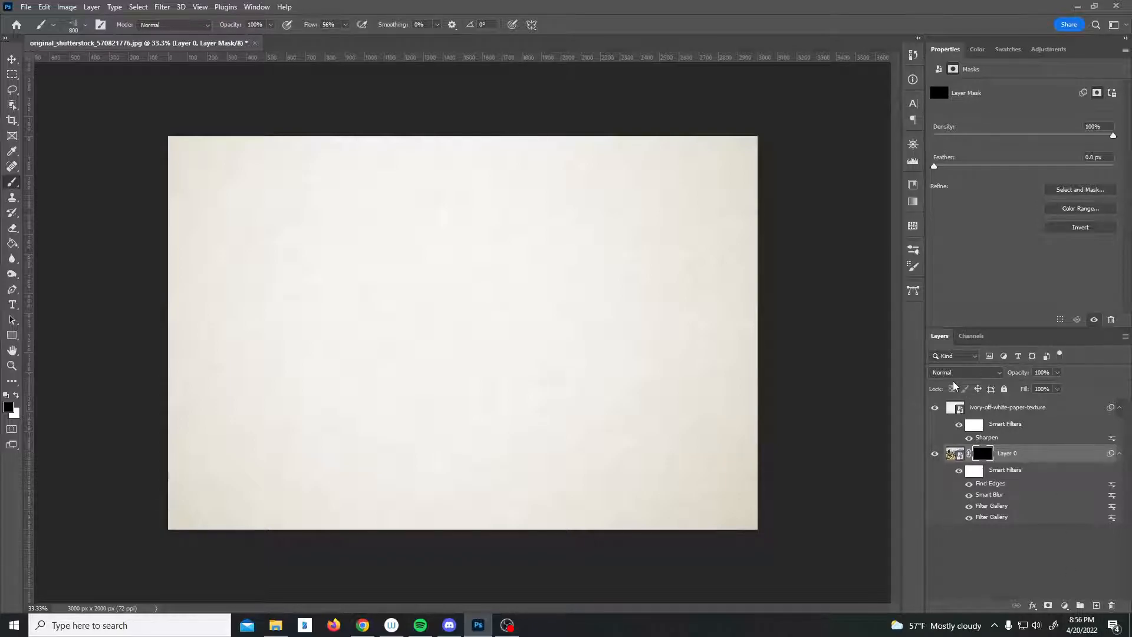
pyautogui.click(72, 25)
pyautogui.moveTo(245, 220)
pyautogui.mouseDown()
pyautogui.moveTo(244, 300)
pyautogui.moveTo(240, 193)
pyautogui.moveTo(242, 283)
pyautogui.moveTo(174, 291)
pyautogui.mouseUp()
pyautogui.click(97, 280)
pyautogui.click(129, 289)
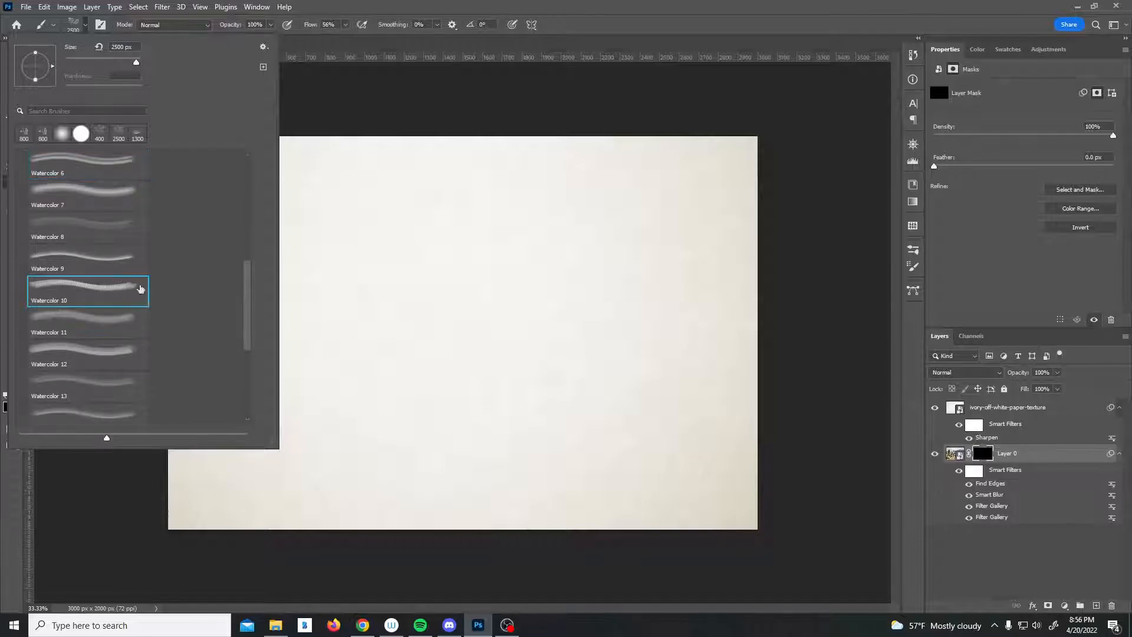
pyautogui.moveTo(247, 295)
pyautogui.mouseDown()
pyautogui.moveTo(244, 235)
pyautogui.moveTo(250, 311)
pyautogui.moveTo(247, 219)
pyautogui.mouseUp()
pyautogui.click(99, 320)
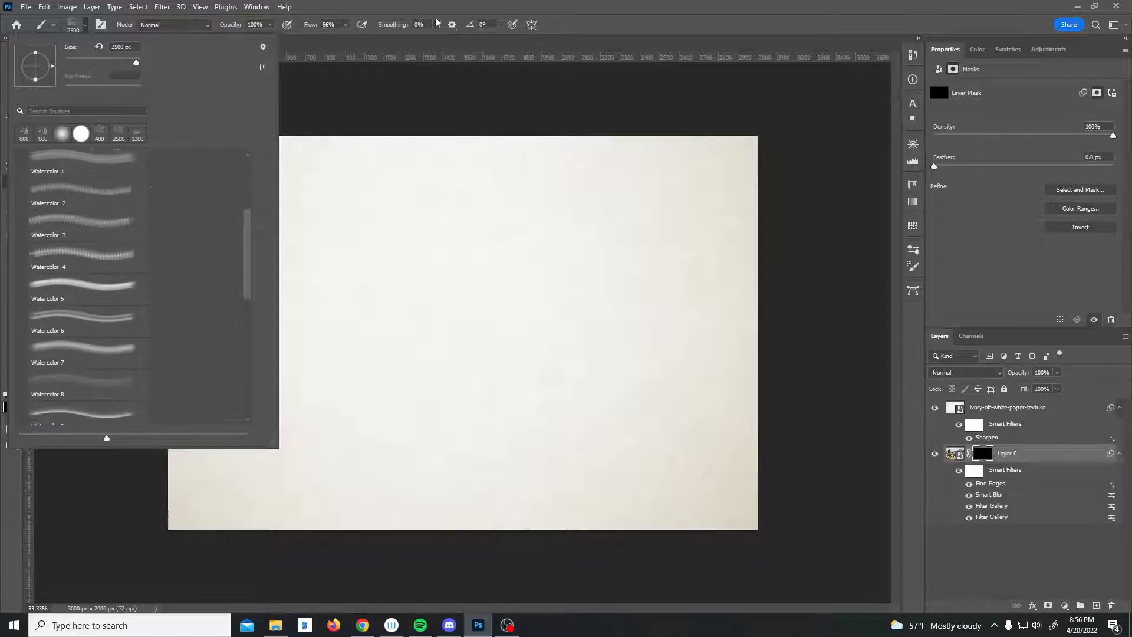
pyautogui.click(464, 3)
pyautogui.click(16, 395)
pyautogui.press('[')
pyautogui.press('[')
pyautogui.press('[')
pyautogui.press('[')
pyautogui.press('[')
pyautogui.press('[')
pyautogui.press('[')
pyautogui.press('[')
pyautogui.press('[')
pyautogui.press('[')
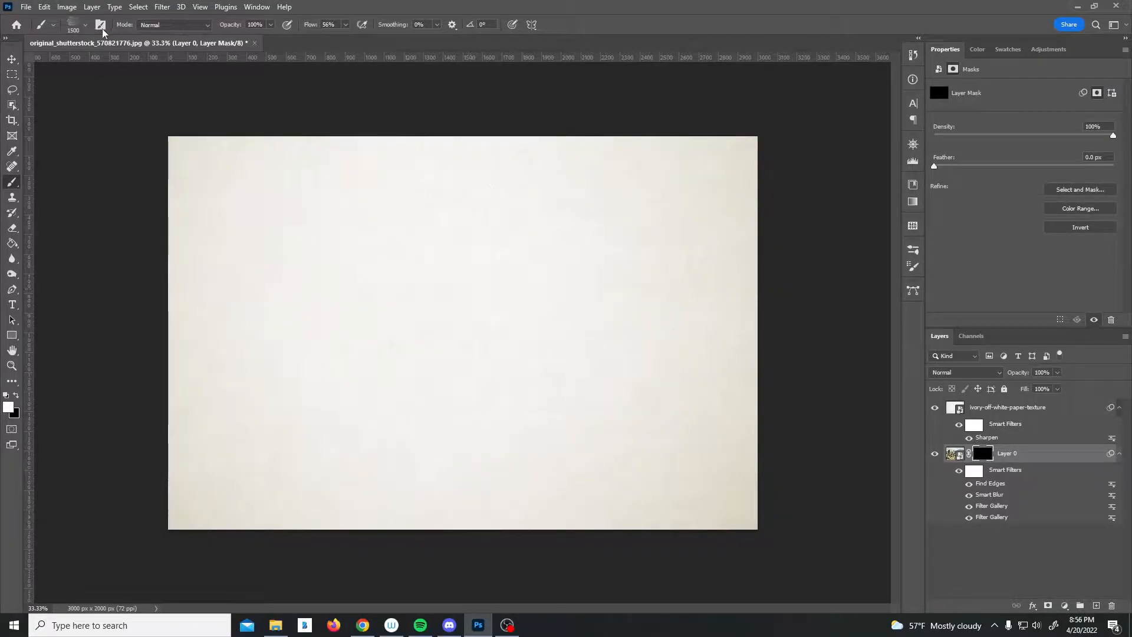
# Set the brush's Shape Dynamics angle jitter to 100%.
pyautogui.click(100, 24)
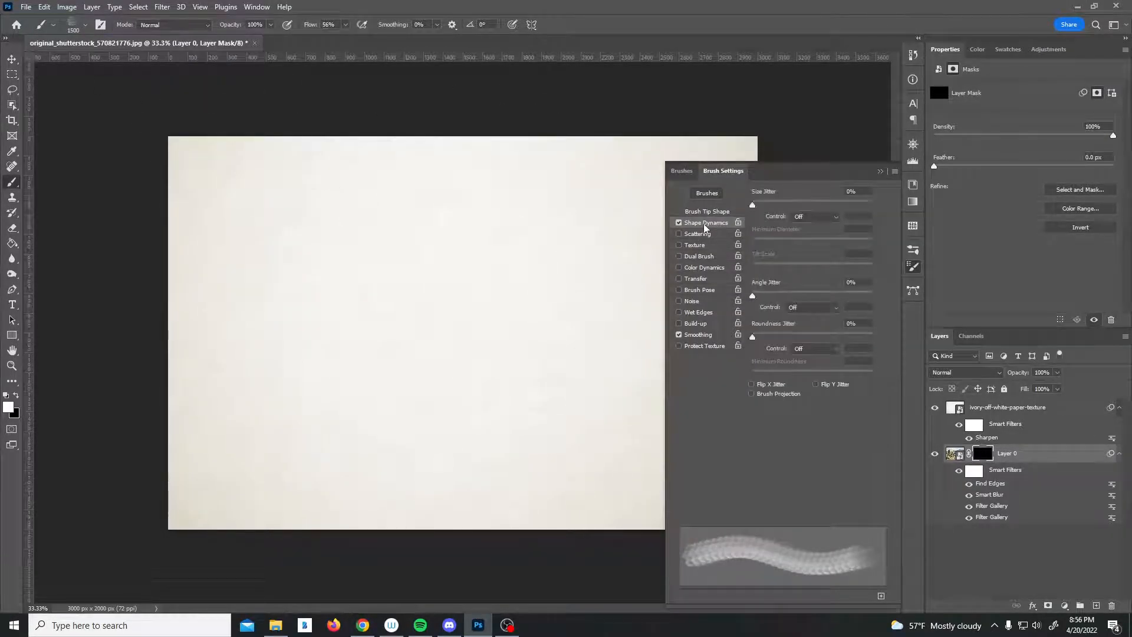
pyautogui.moveTo(755, 296); pyautogui.dragTo(877, 295)
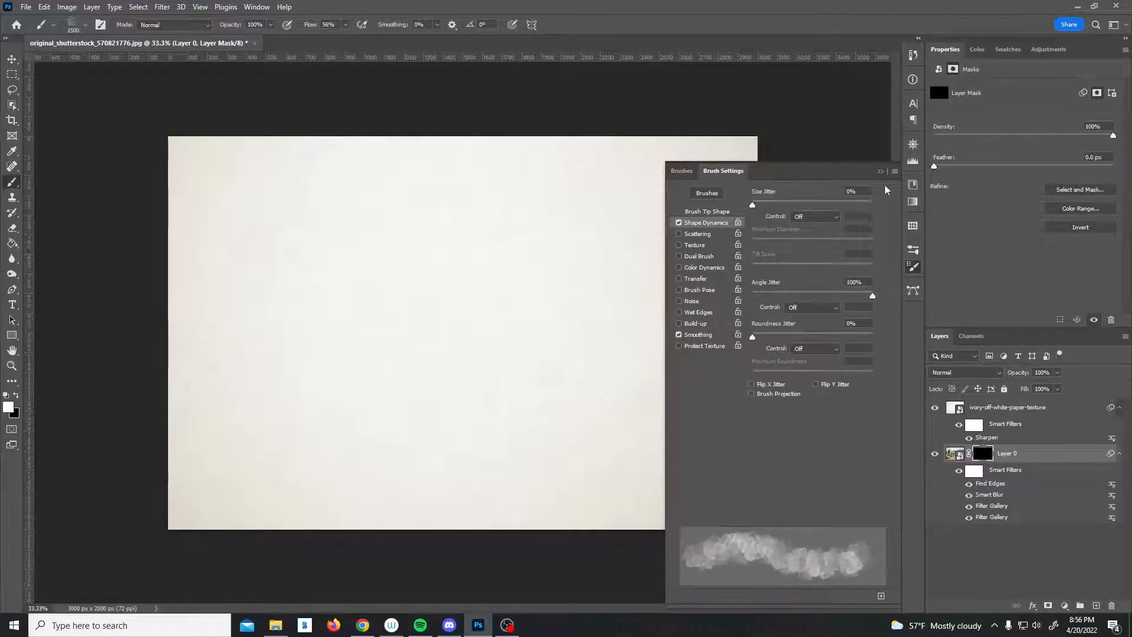
pyautogui.click(880, 172)
# Paint white watercolor strokes on Layer 0's mask around the ruins with a 1400 px brush to reveal the photo.
pyautogui.press(']')
pyautogui.press(']')
pyautogui.press('[')
pyautogui.press('[')
pyautogui.press('[')
pyautogui.click(453, 327)
pyautogui.click(453, 327)
pyautogui.click(297, 359)
pyautogui.click(297, 359)
pyautogui.click(363, 284)
pyautogui.click(551, 333)
pyautogui.click(568, 292)
pyautogui.click(571, 293)
pyautogui.click(584, 365)
pyautogui.click(501, 374)
pyautogui.click(423, 354)
pyautogui.click(479, 277)
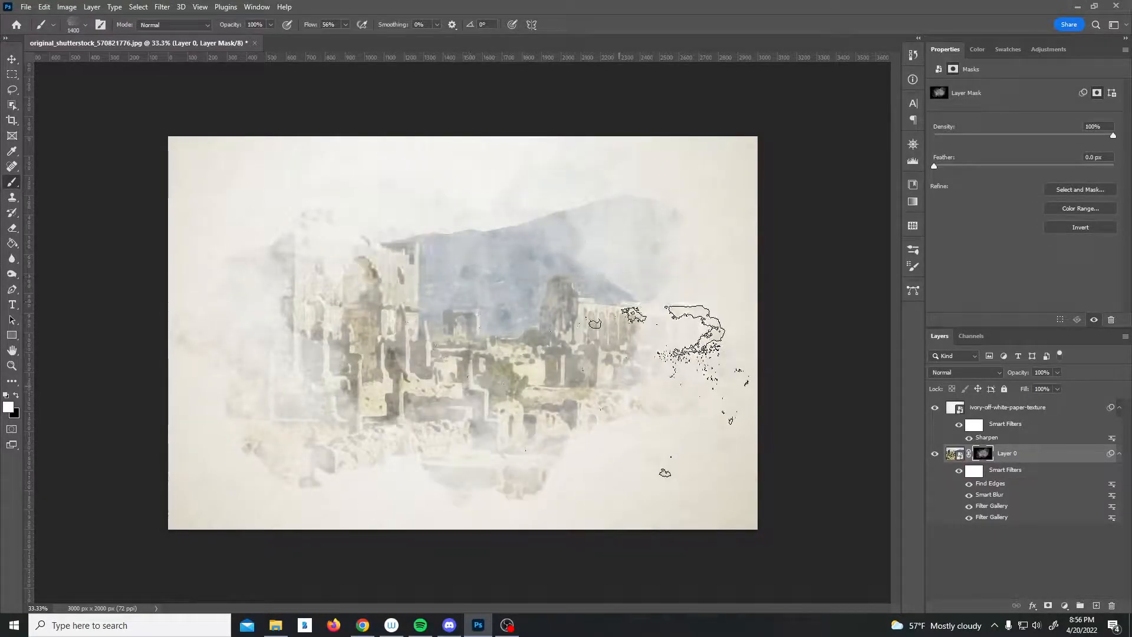
pyautogui.click(619, 386)
pyautogui.click(356, 301)
pyautogui.click(380, 318)
pyautogui.click(466, 354)
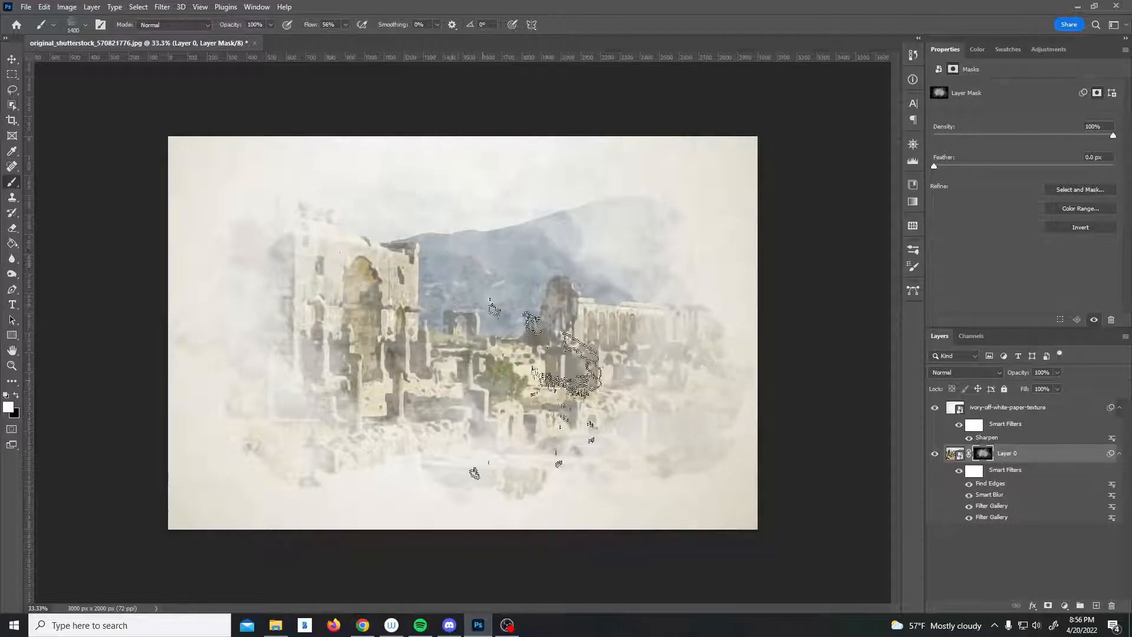
pyautogui.click(458, 380)
pyautogui.click(354, 371)
pyautogui.click(454, 330)
pyautogui.click(613, 253)
pyautogui.click(566, 353)
pyautogui.click(513, 412)
pyautogui.click(331, 389)
pyautogui.click(437, 413)
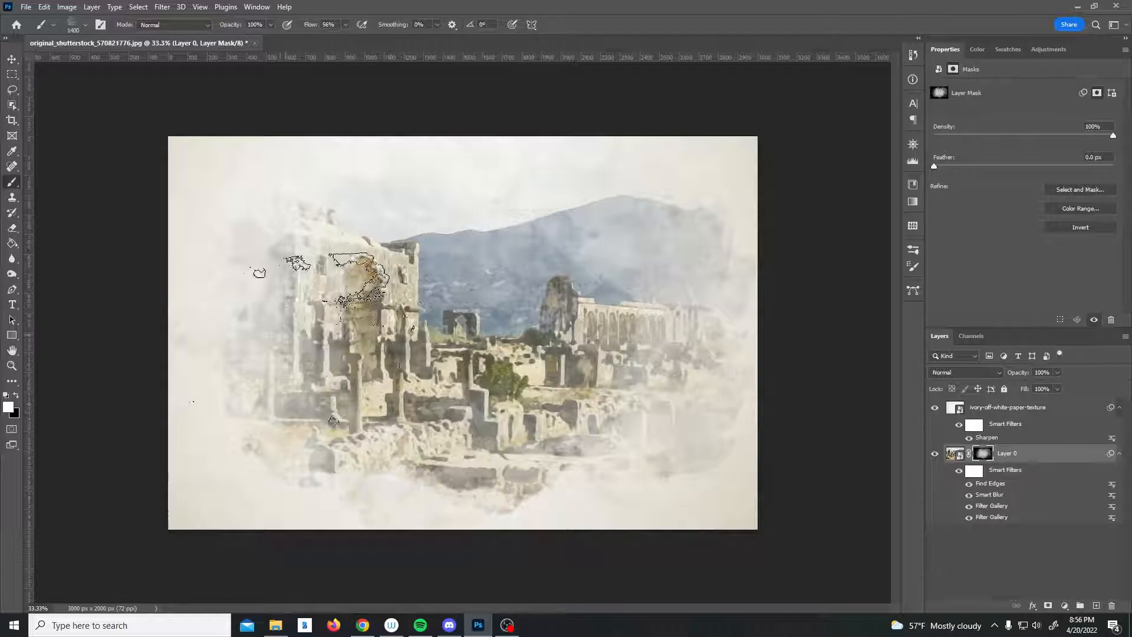
pyautogui.click(254, 307)
pyautogui.click(595, 306)
pyautogui.click(649, 330)
pyautogui.click(619, 430)
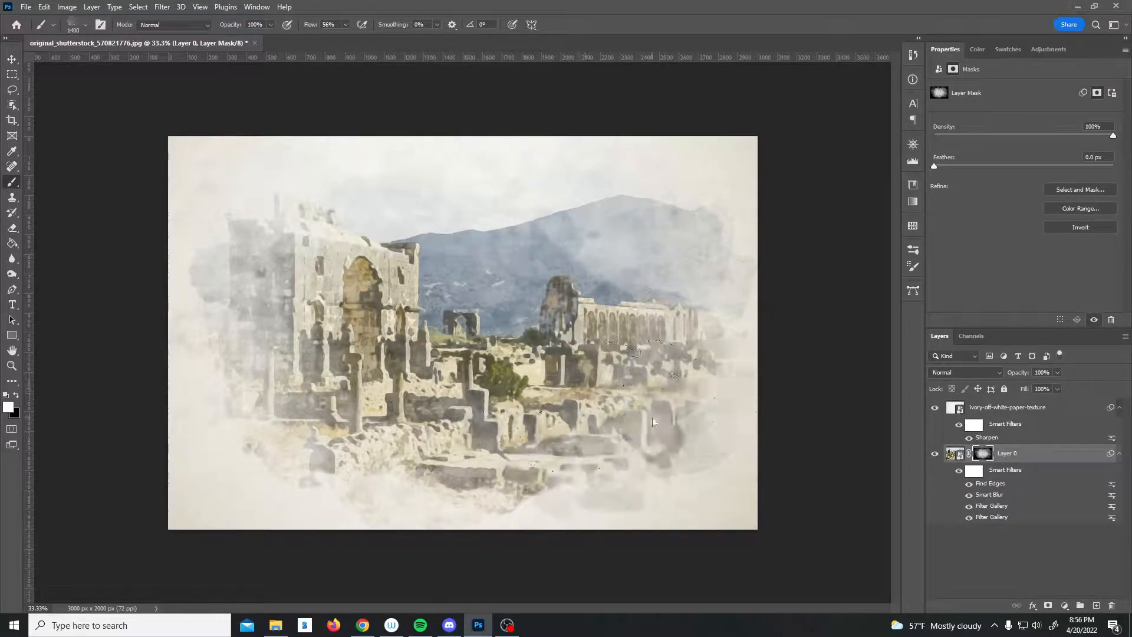
# Switch to another Watercolor brush at 2500 px and set its Shape Dynamics angle jitter to 100%.
pyautogui.click(86, 25)
pyautogui.moveTo(254, 293); pyautogui.dragTo(252, 260)
pyautogui.click(127, 274)
pyautogui.click(75, 237)
pyautogui.click(380, 4)
pyautogui.click(100, 25)
pyautogui.click(679, 222)
pyautogui.moveTo(752, 296); pyautogui.dragTo(892, 293)
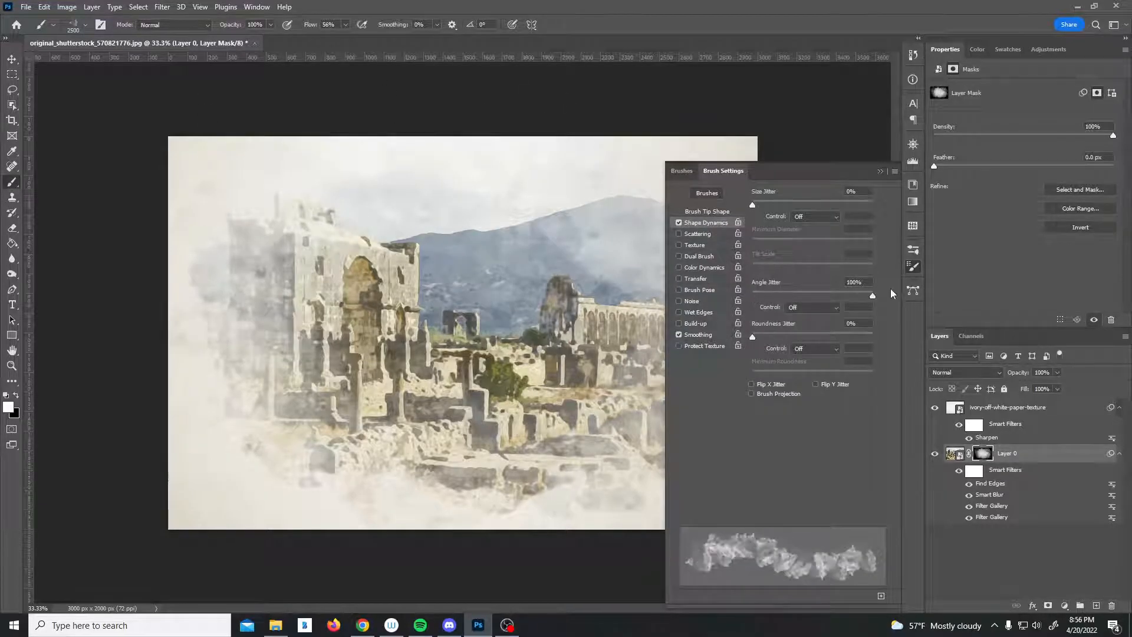
pyautogui.click(880, 171)
# Reduce the brush to 1300 px and paint more mask strokes along the edges of the ruins.
pyautogui.press('[')
pyautogui.press('[')
pyautogui.press('[')
pyautogui.press('[')
pyautogui.press('[')
pyautogui.press('[')
pyautogui.press('[')
pyautogui.press('[')
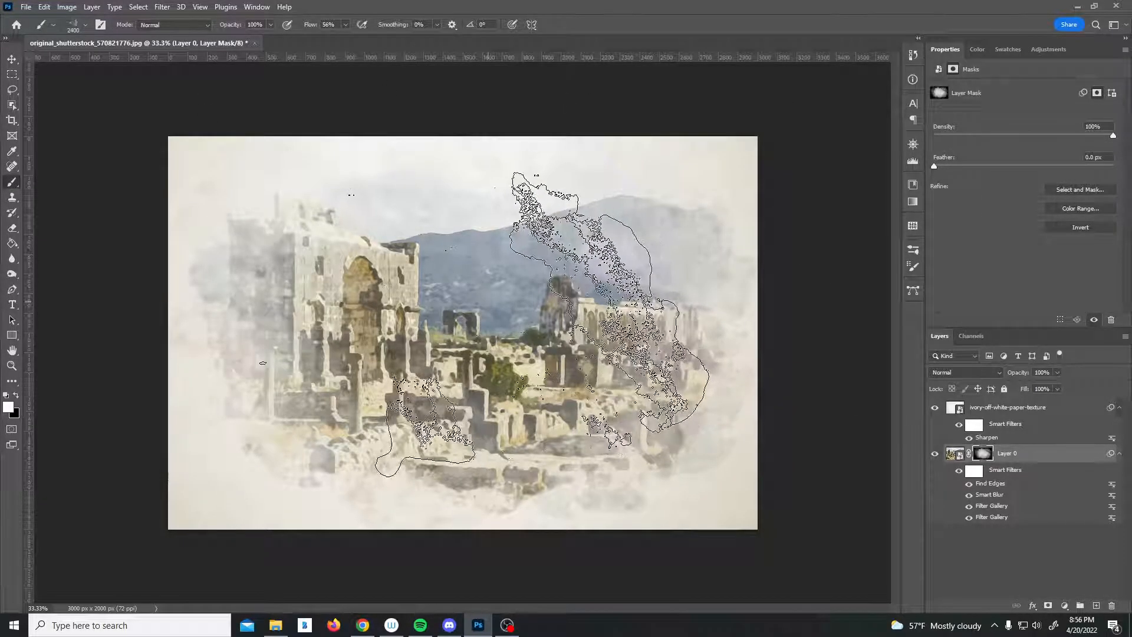
pyautogui.press('[')
pyautogui.press('[')
pyautogui.press('[')
pyautogui.press('[')
pyautogui.click(352, 412)
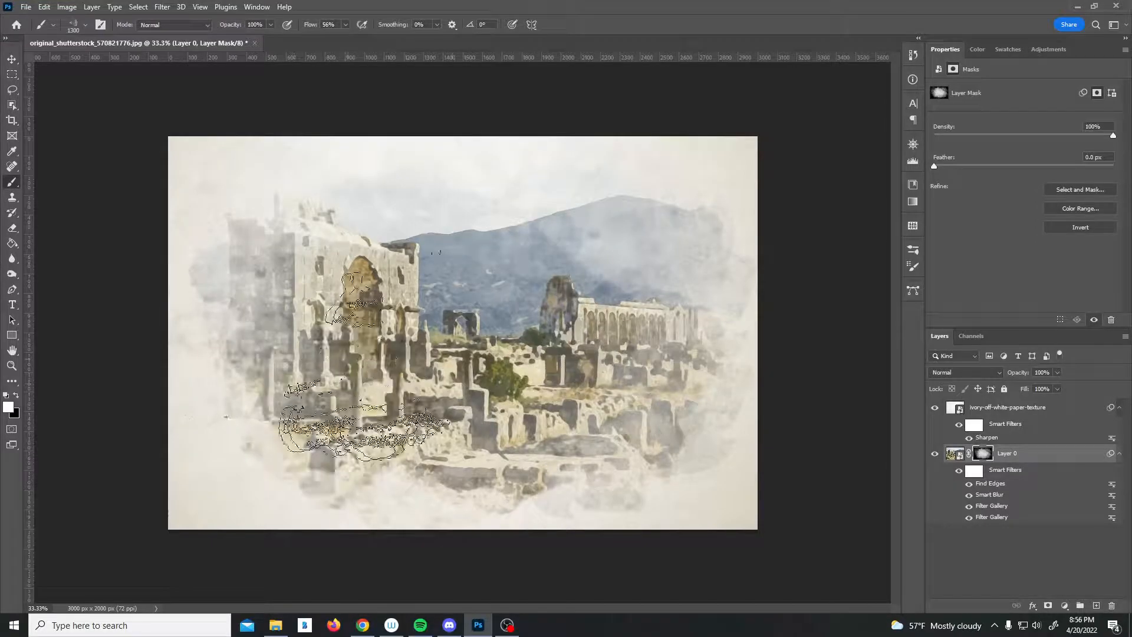
pyautogui.click(654, 472)
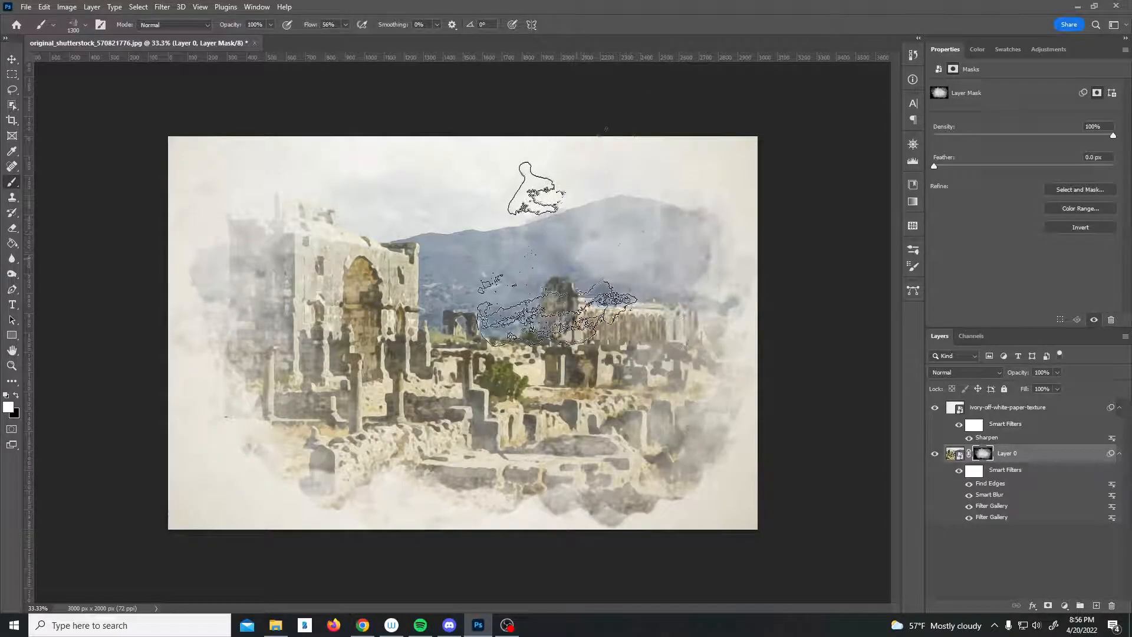
pyautogui.click(274, 383)
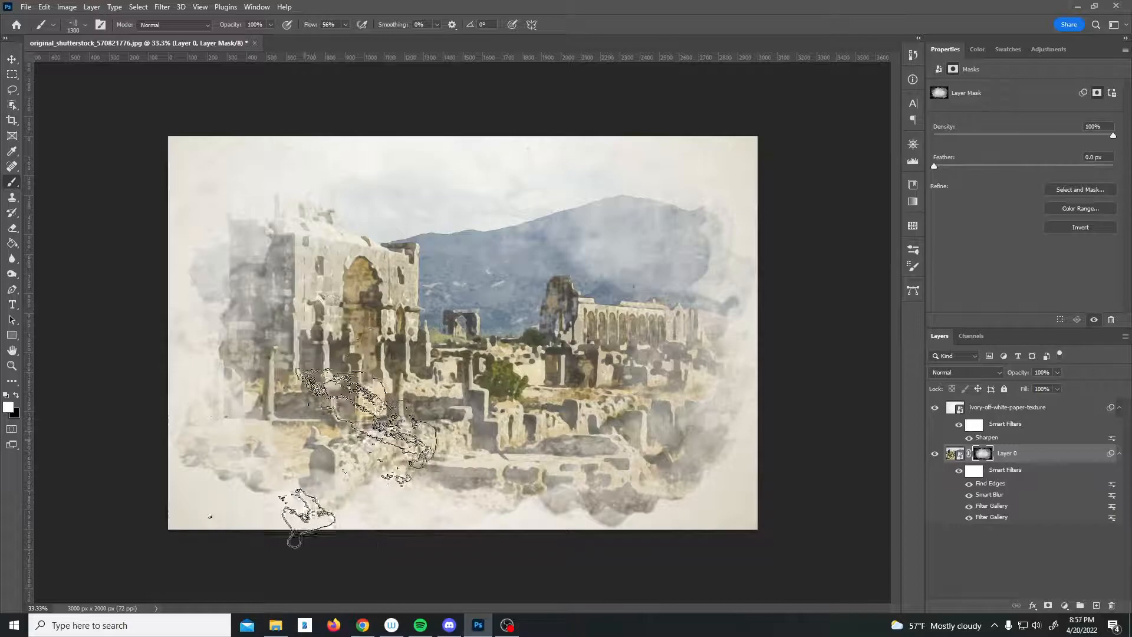
pyautogui.click(299, 228)
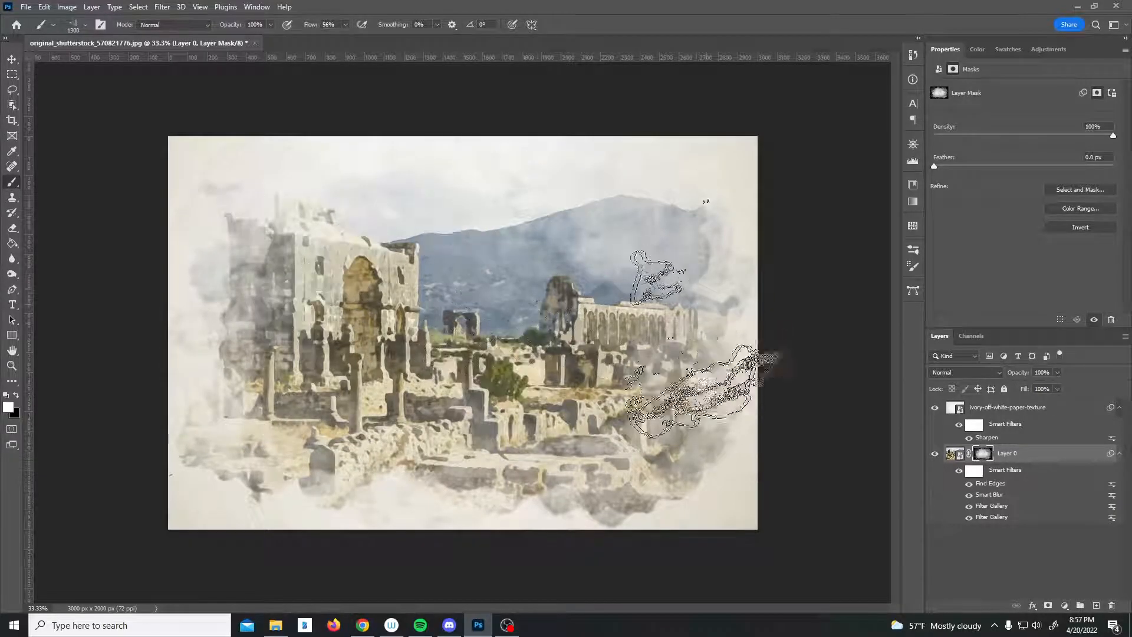
# Select the Watercolor 10 brush at 2500 px with Shape Dynamics enabled and angle jitter at 100%.
pyautogui.click(75, 26)
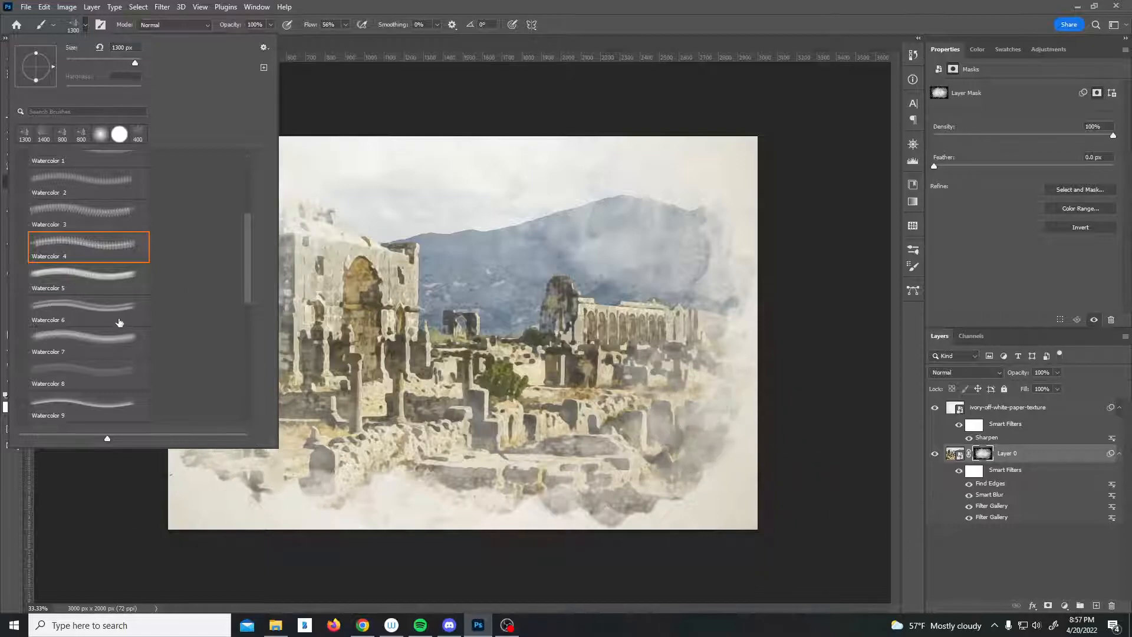
pyautogui.scroll(-3, 237, 271)
pyautogui.click(88, 326)
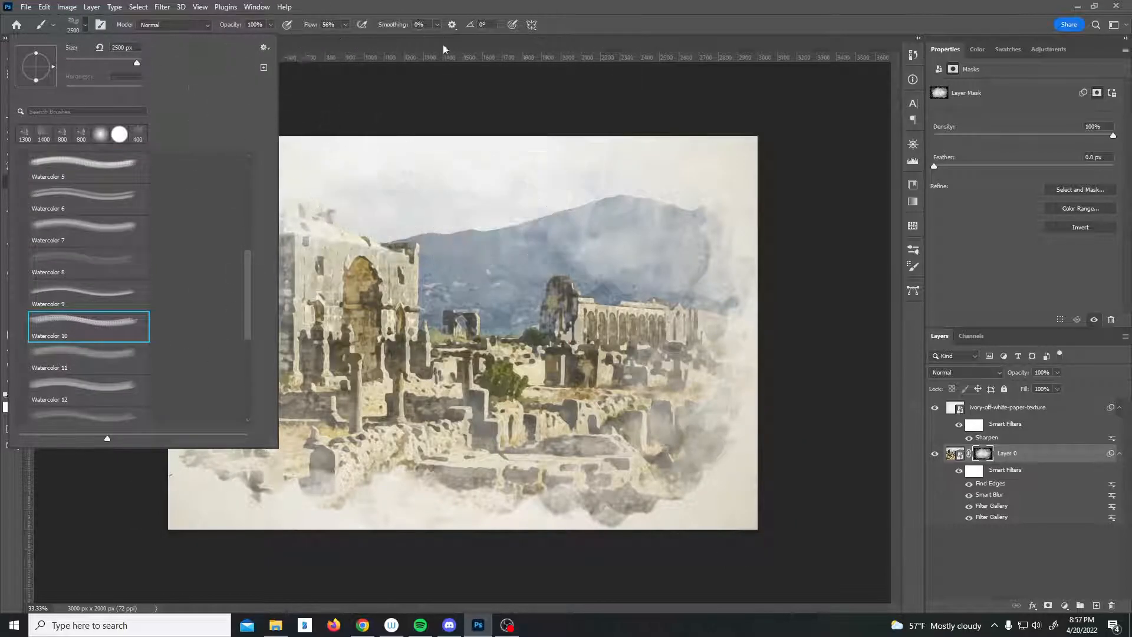
pyautogui.click(386, 7)
pyautogui.click(100, 25)
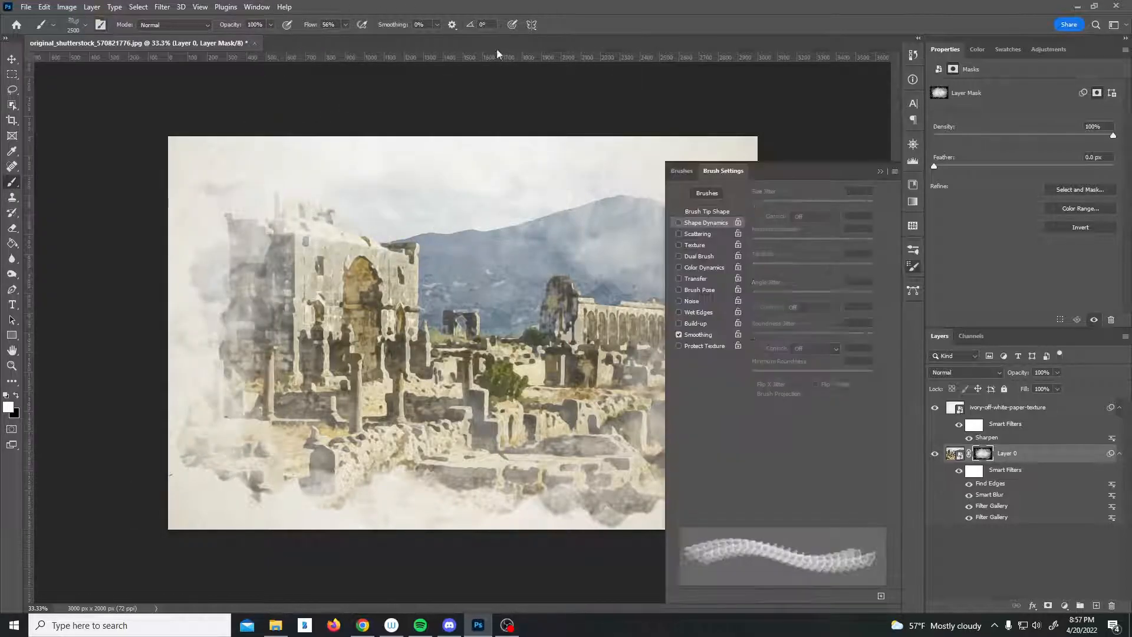
pyautogui.click(703, 225)
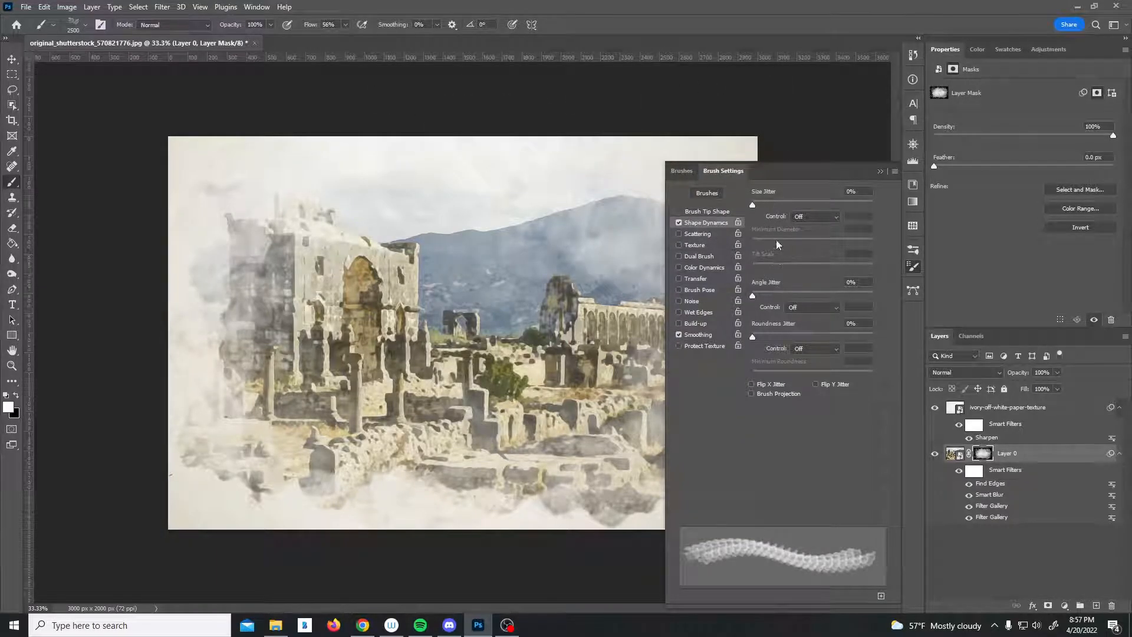
pyautogui.moveTo(752, 295); pyautogui.dragTo(872, 296)
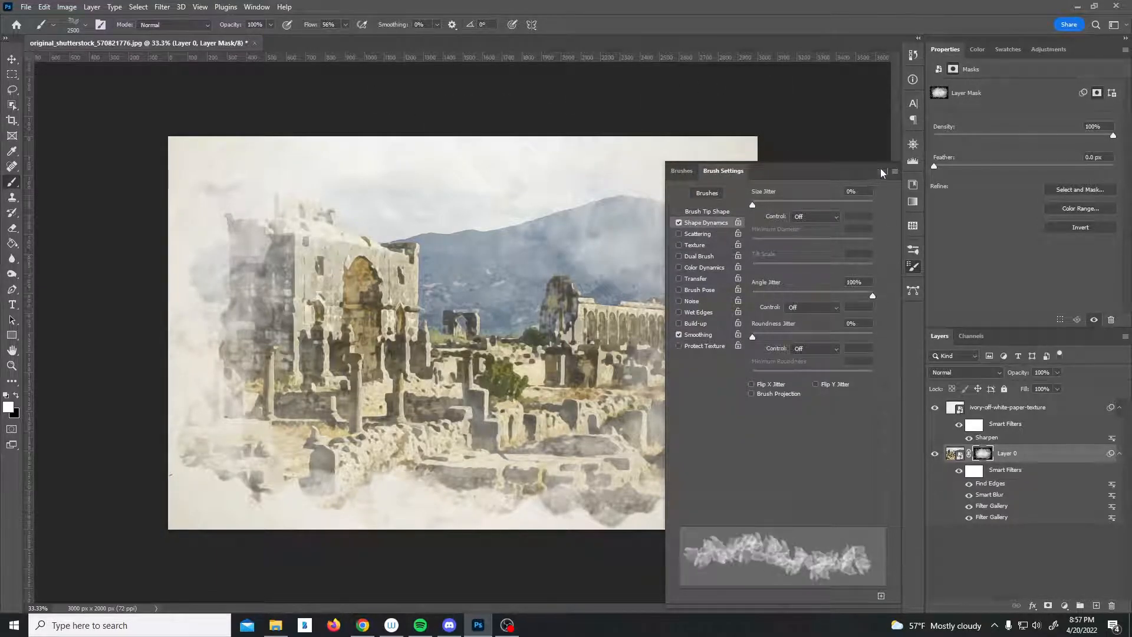
pyautogui.click(883, 172)
# Shrink the brush to 1300 px and paint further mask strokes over the sky and right side of the ruins.
pyautogui.press('[')
pyautogui.press('[')
pyautogui.press('[')
pyautogui.press('[')
pyautogui.press('[')
pyautogui.press('[')
pyautogui.press('[')
pyautogui.press('[')
pyautogui.press('[')
pyautogui.press('[')
pyautogui.press('[')
pyautogui.press('[')
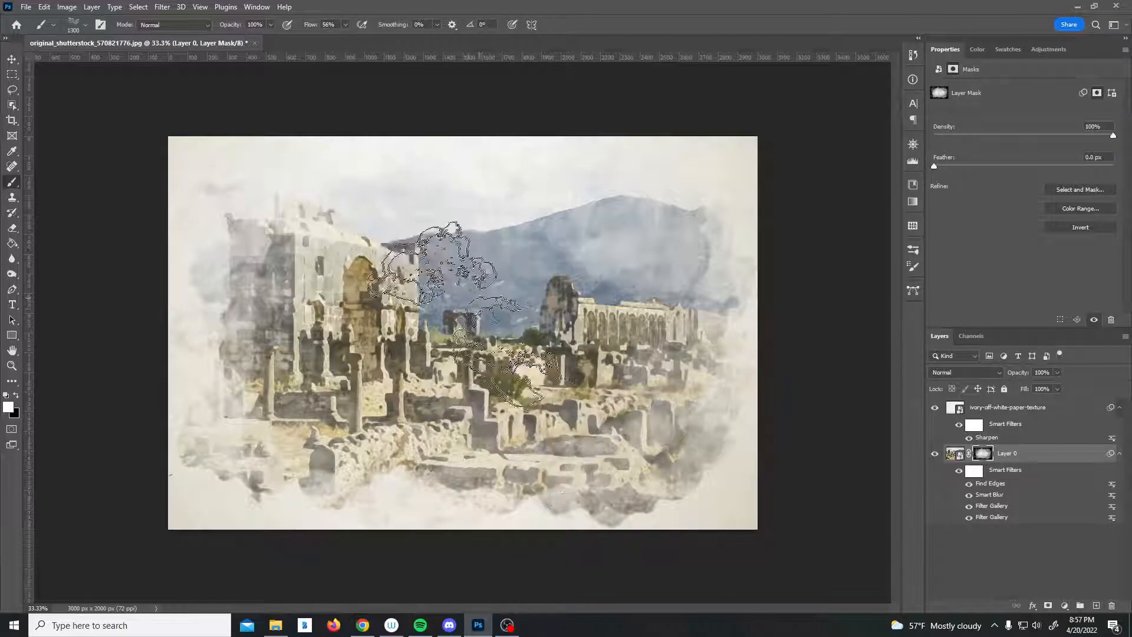
pyautogui.click(265, 323)
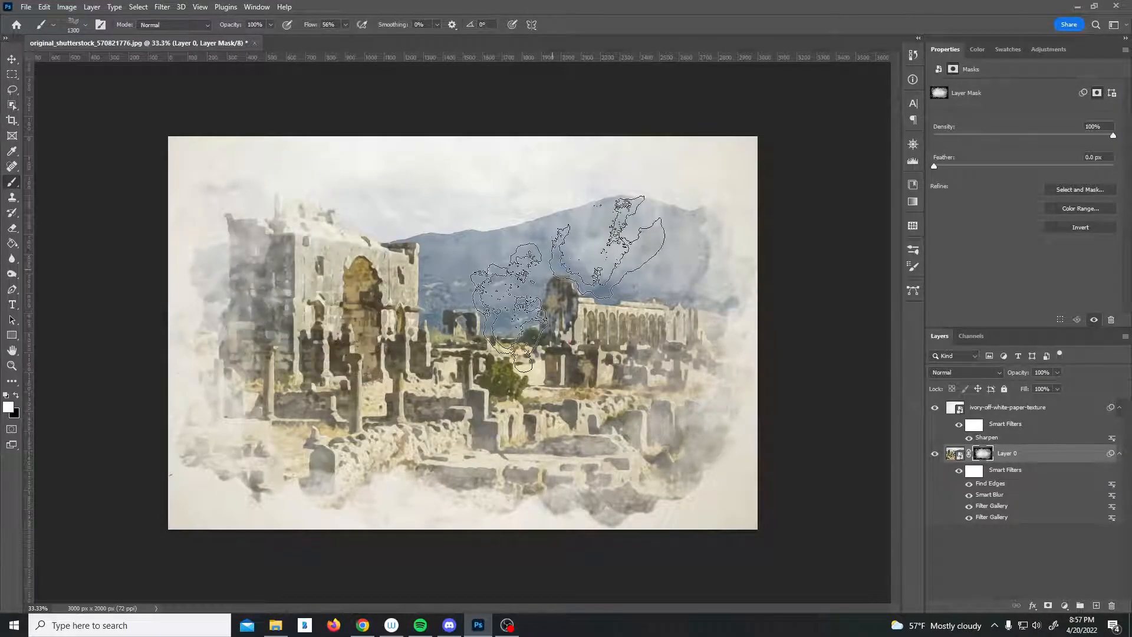
pyautogui.click(655, 280)
pyautogui.click(661, 350)
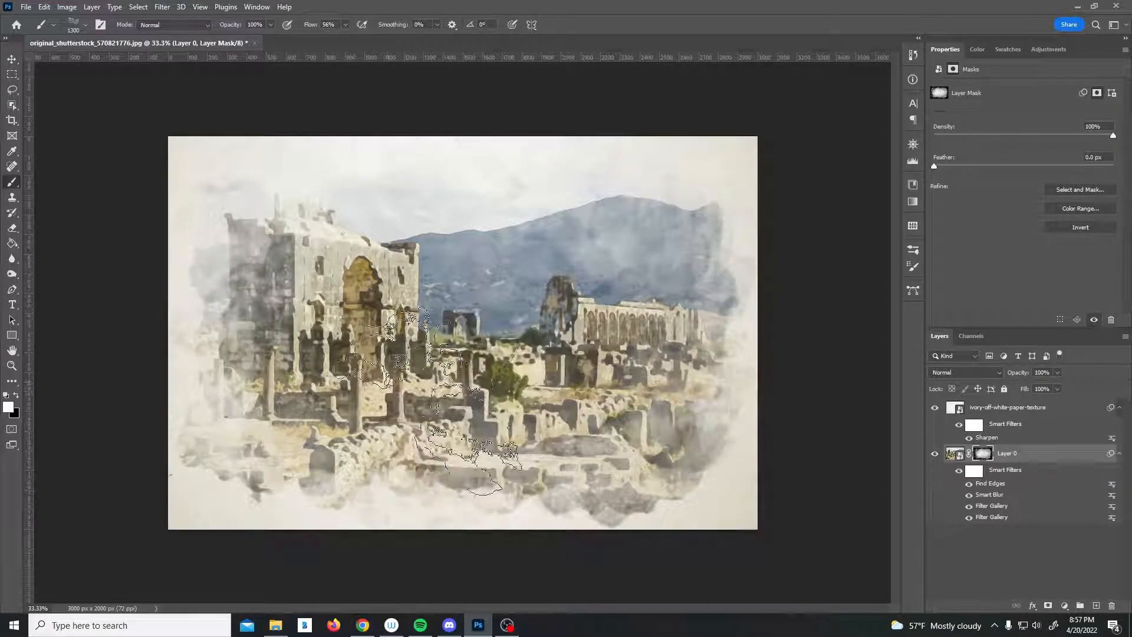
# Add a Curves adjustment layer and raise the curve's black point output to 75.
pyautogui.click(12, 59)
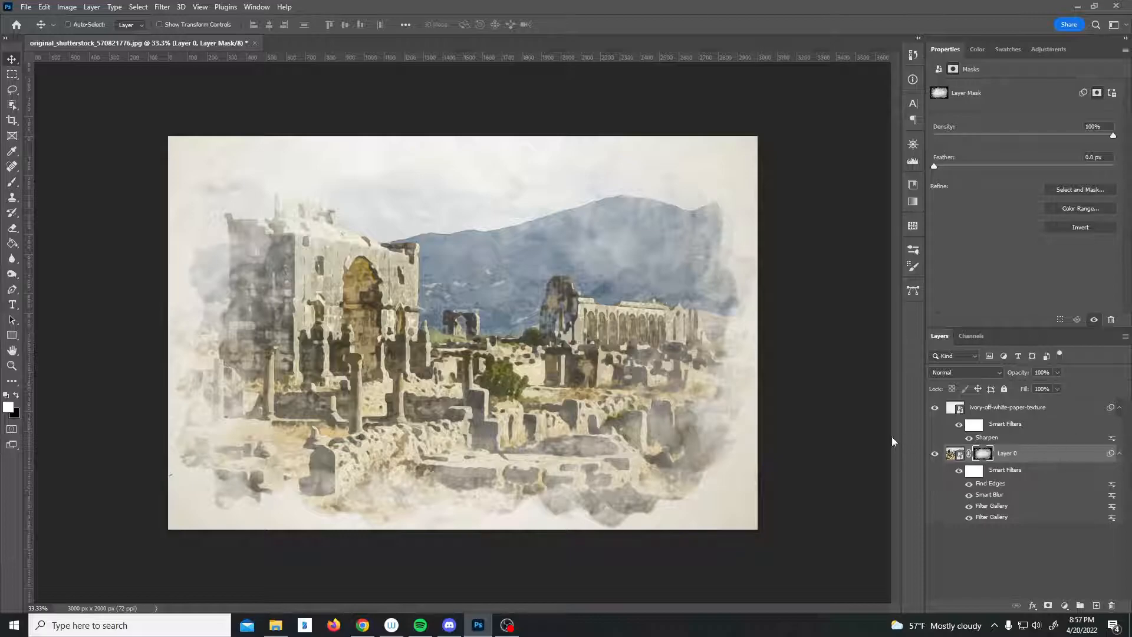
pyautogui.click(1064, 606)
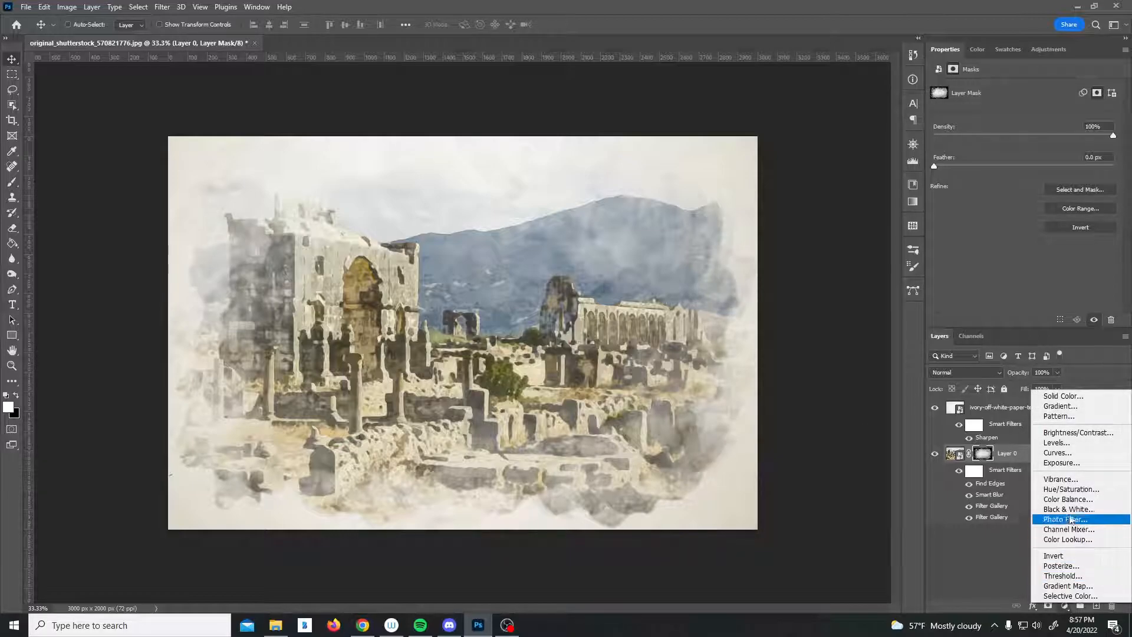
pyautogui.click(1066, 453)
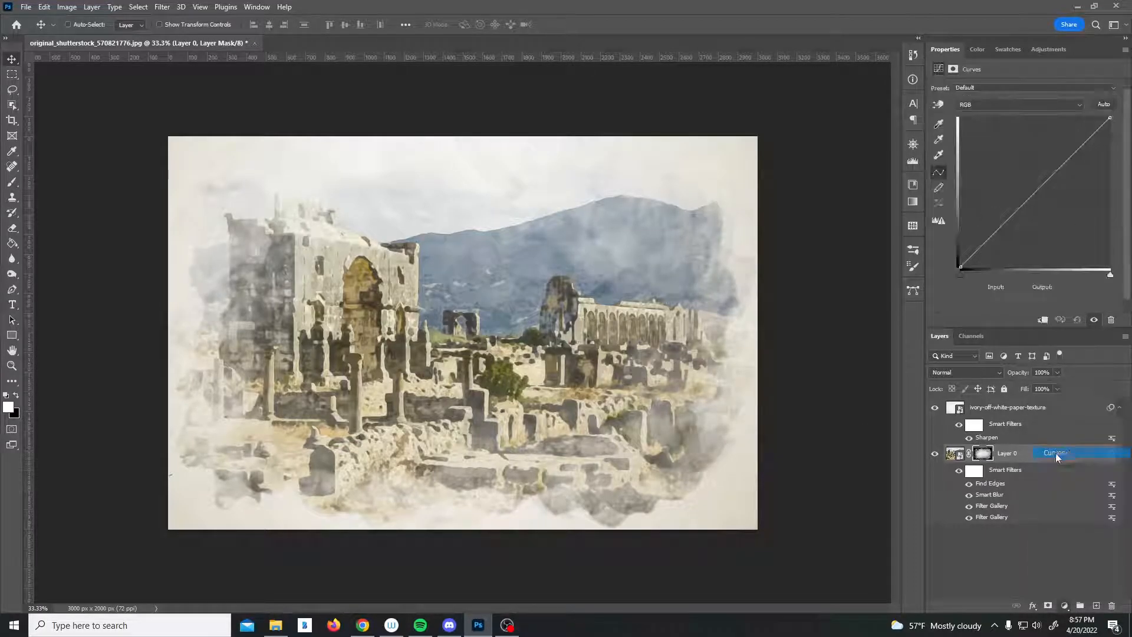
pyautogui.click(959, 266)
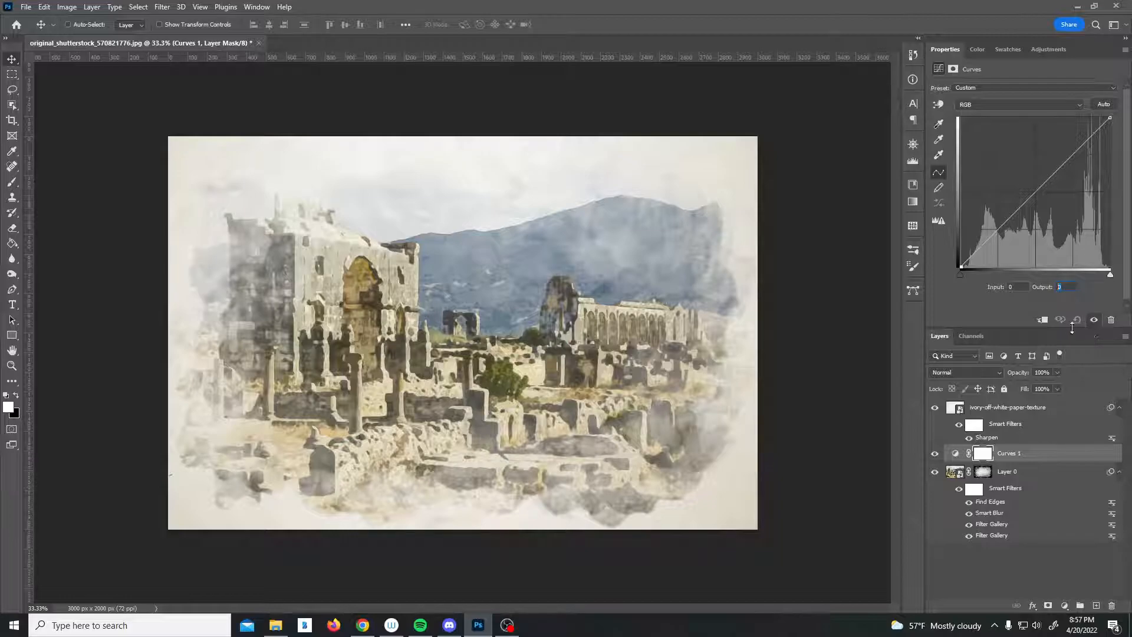
pyautogui.write('75')
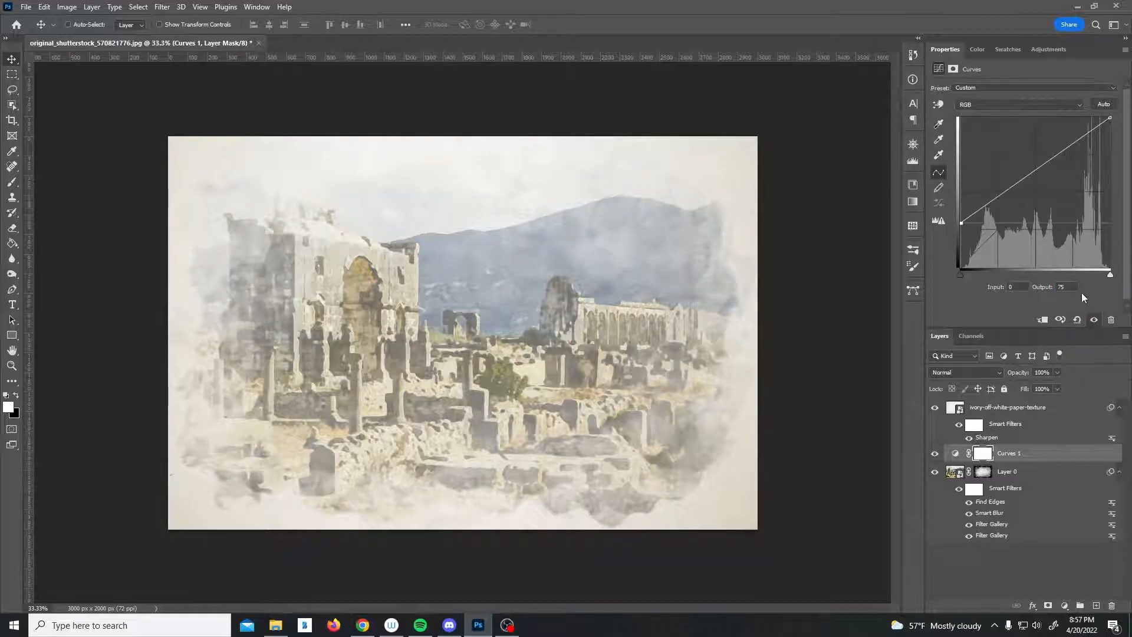
# Add a curve point and set it to input 67, output 112.
pyautogui.click(1008, 188)
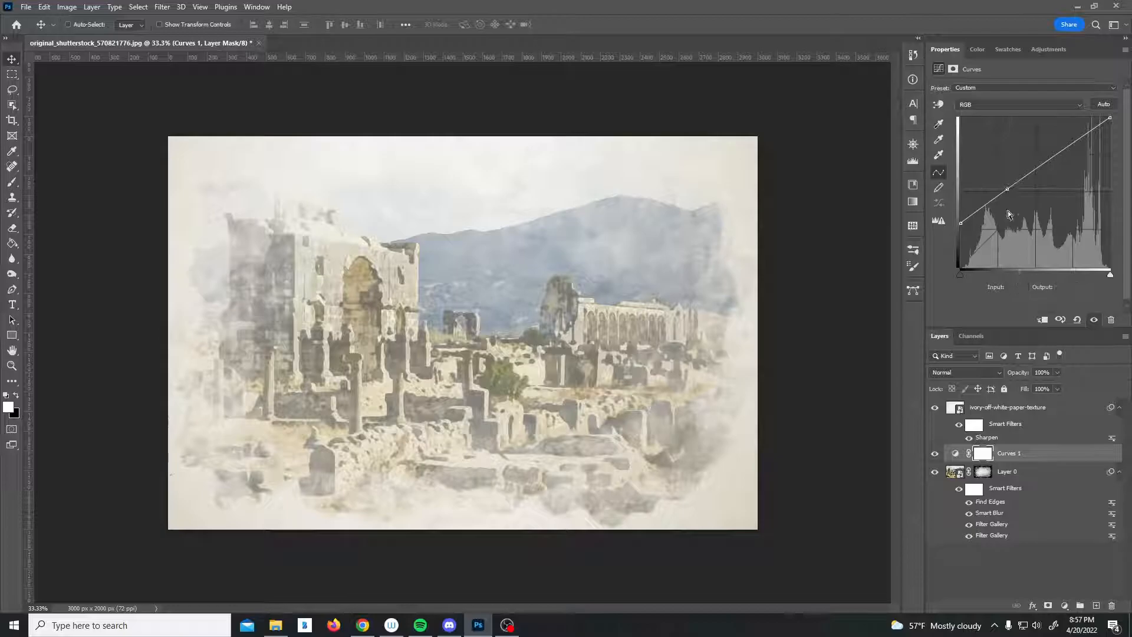
pyautogui.click(1023, 289)
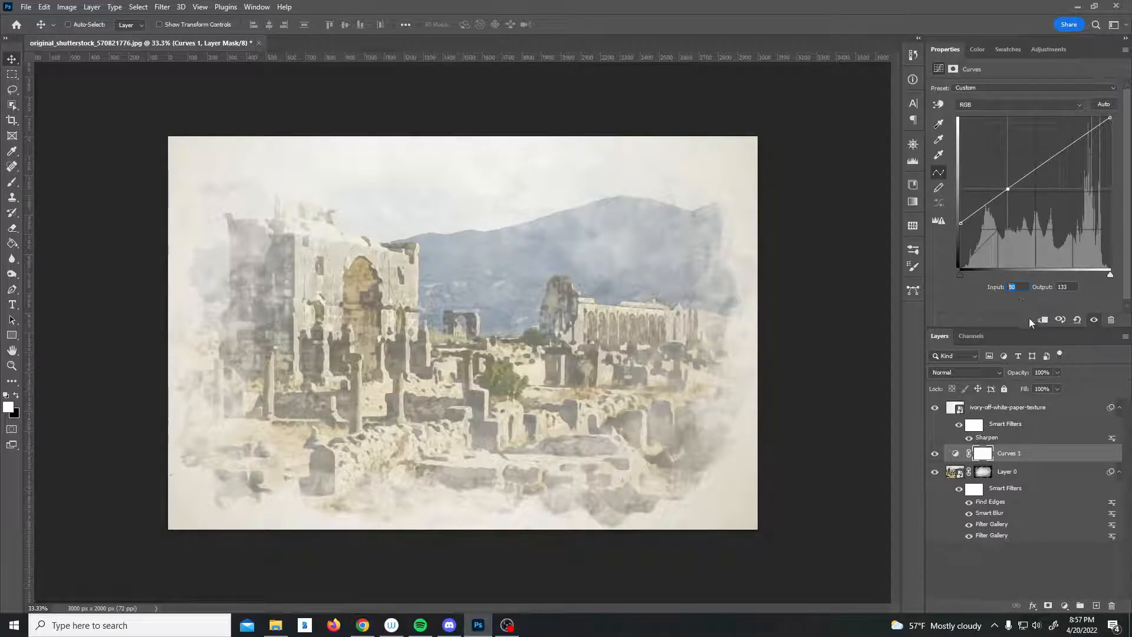
pyautogui.write('67')
pyautogui.press('Tab')
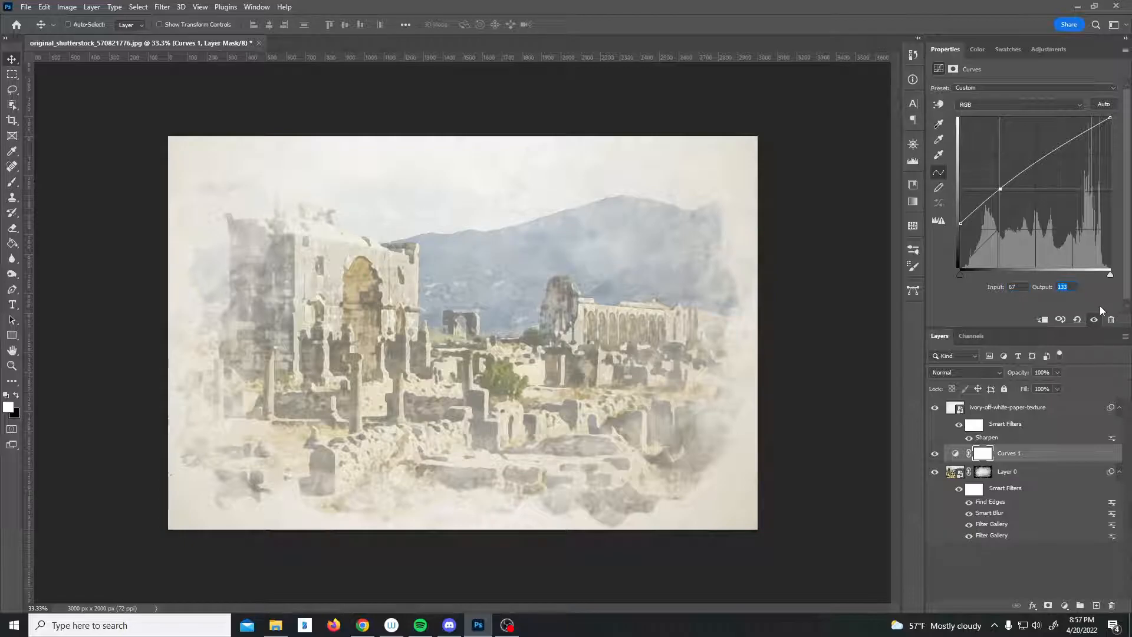
pyautogui.write('112')
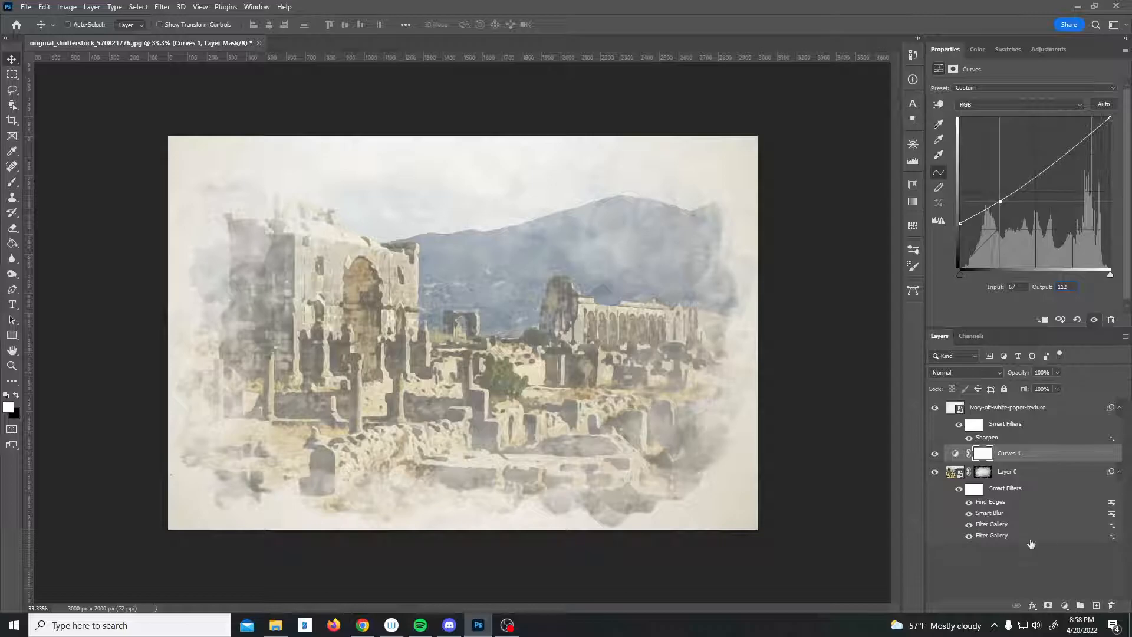
# Add a Vibrance adjustment layer and set its vibrance to +100.
pyautogui.click(1065, 606)
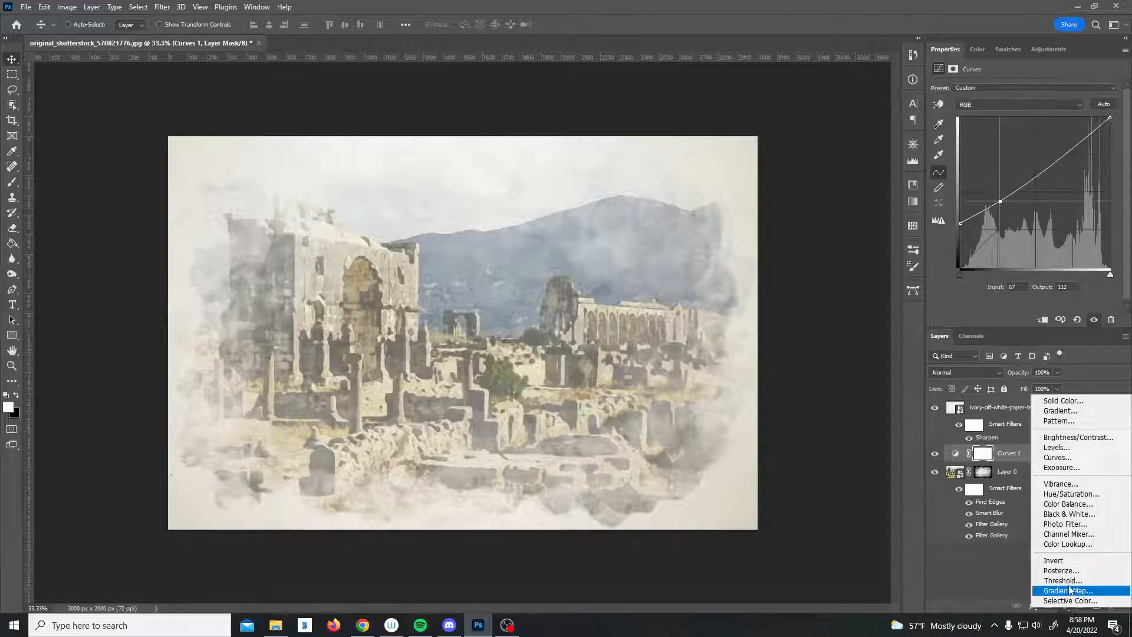
pyautogui.click(1072, 484)
pyautogui.moveTo(1027, 101); pyautogui.dragTo(1114, 100)
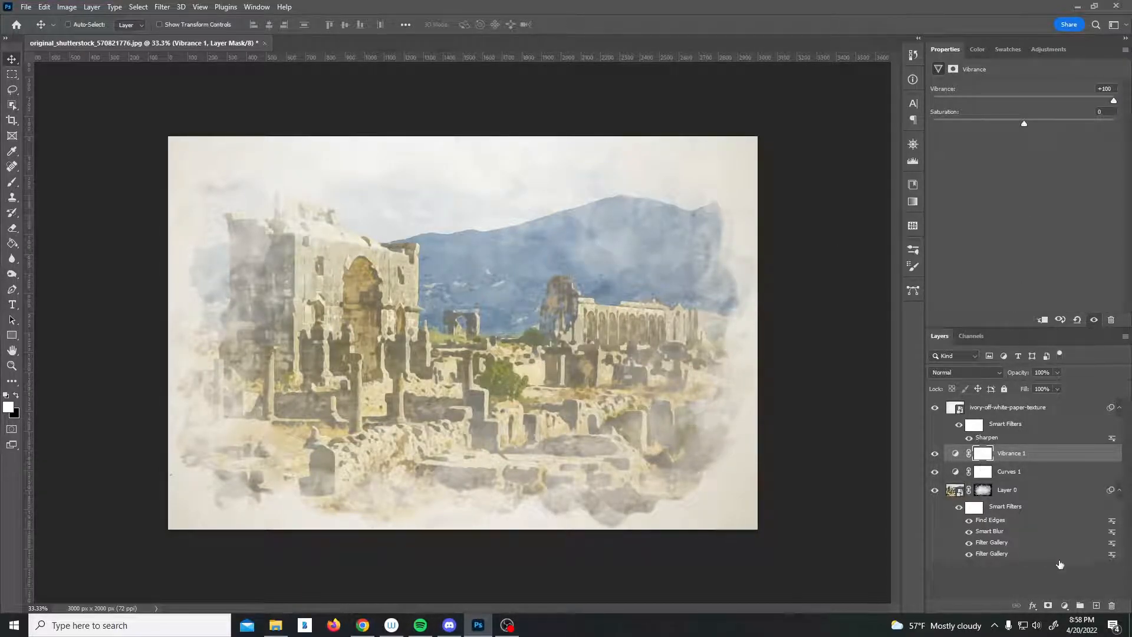
# Add a second Vibrance adjustment layer and set its saturation to +20.
pyautogui.click(1064, 605)
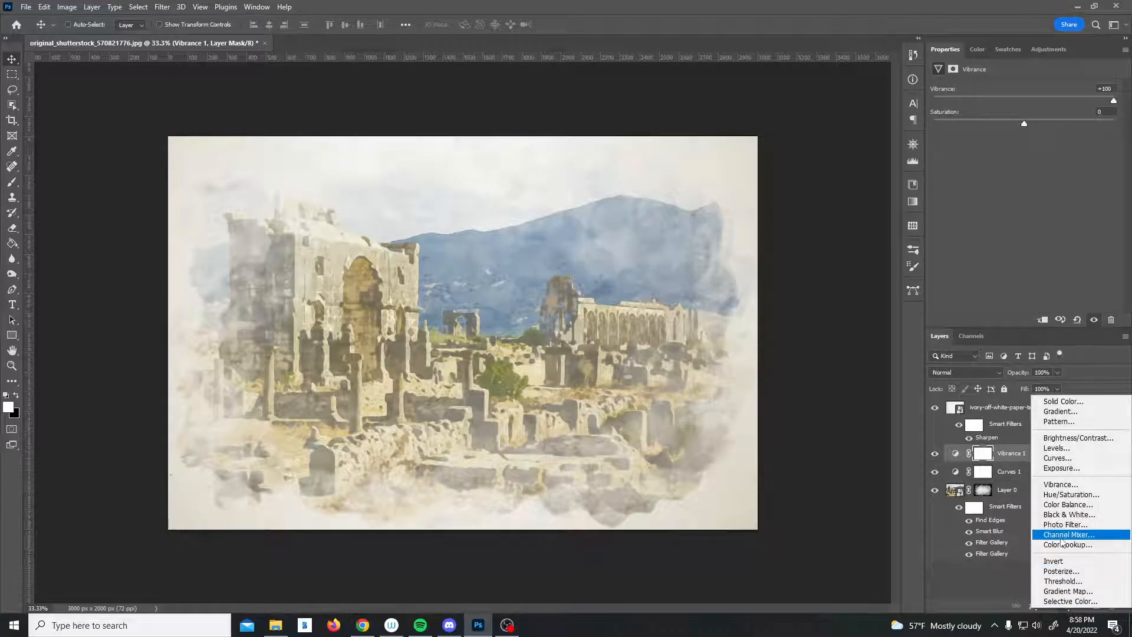
pyautogui.click(1065, 486)
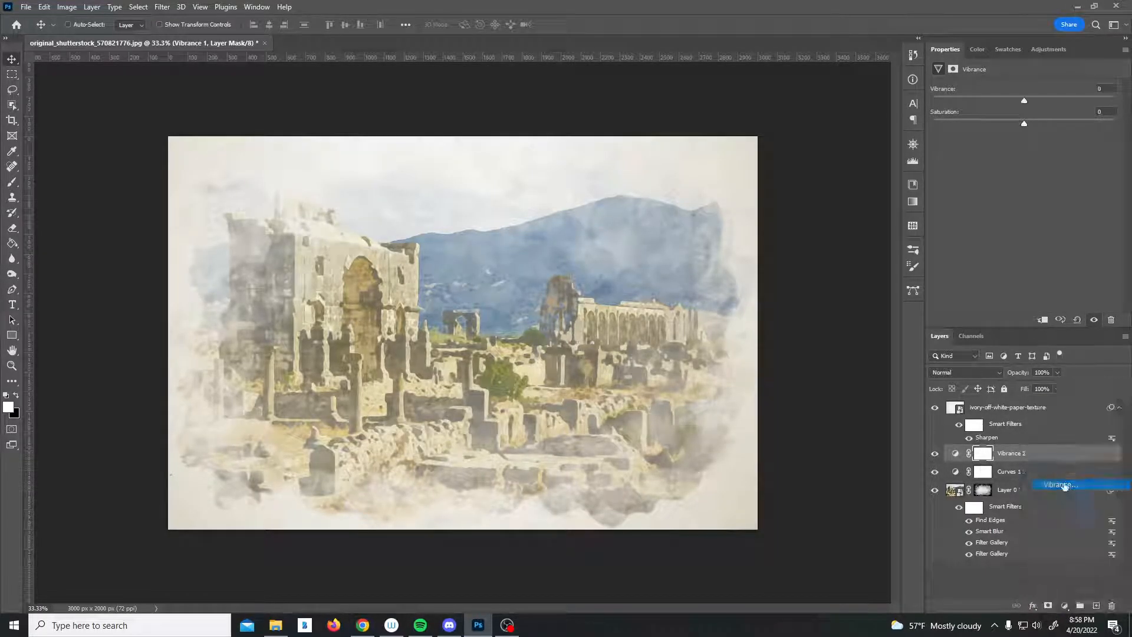
pyautogui.click(1099, 112)
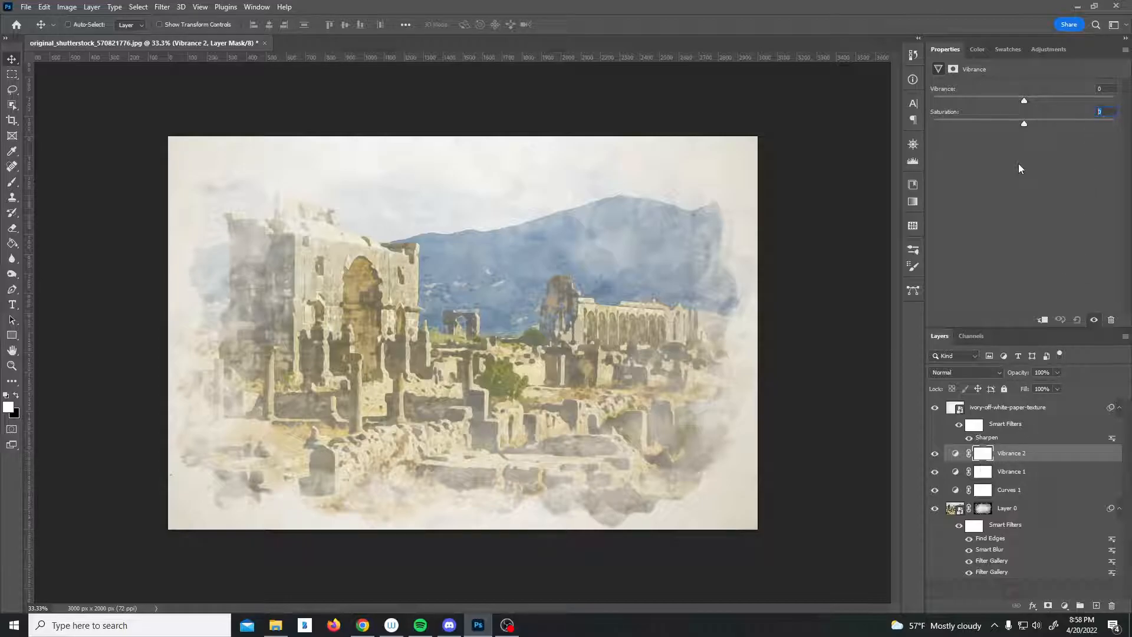
pyautogui.write('20')
pyautogui.press('Return')
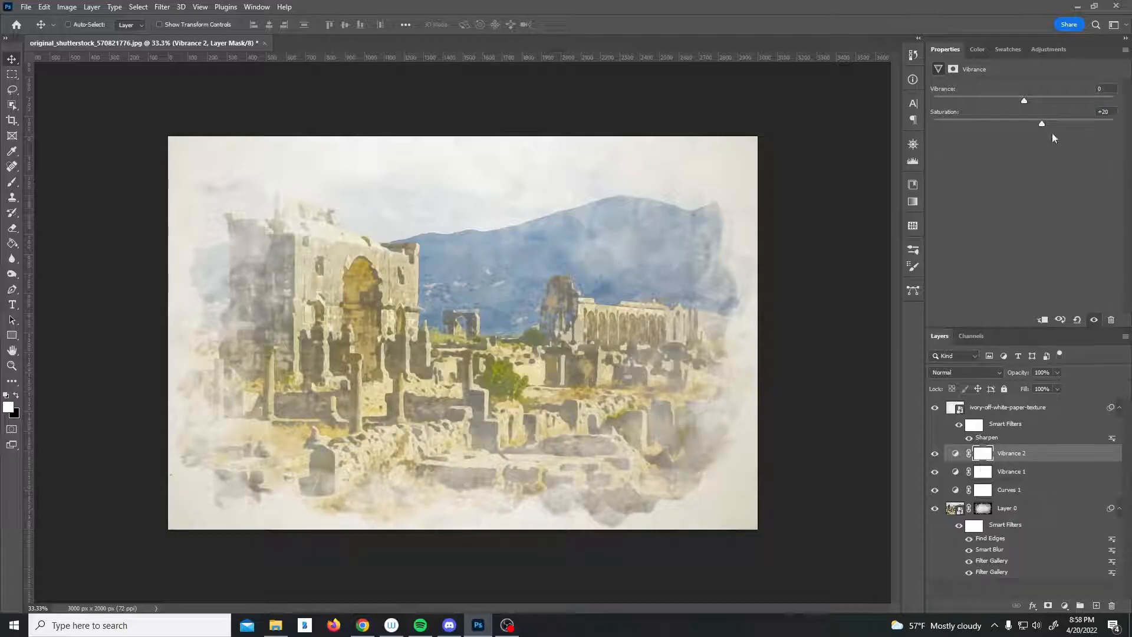
# Set up a 400 px brush with Shape Dynamics angle jitter at 41% and switch the foreground color to black.
pyautogui.press('b')
pyautogui.click(86, 28)
pyautogui.moveTo(245, 265); pyautogui.dragTo(248, 312)
pyautogui.click(121, 283)
pyautogui.click(292, 4)
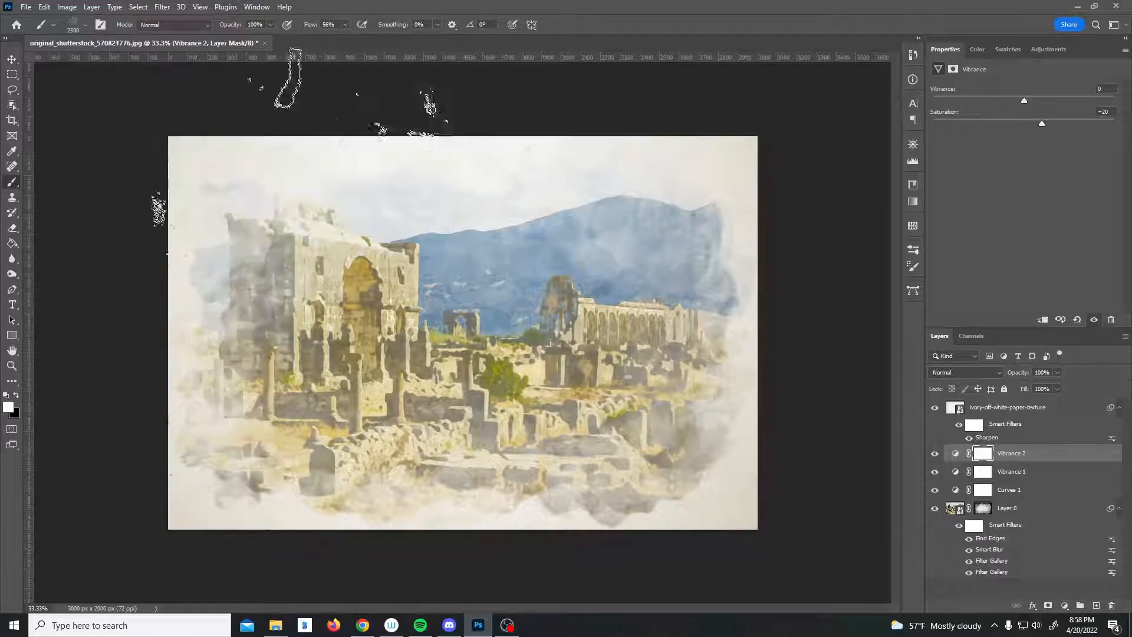
pyautogui.press('[')
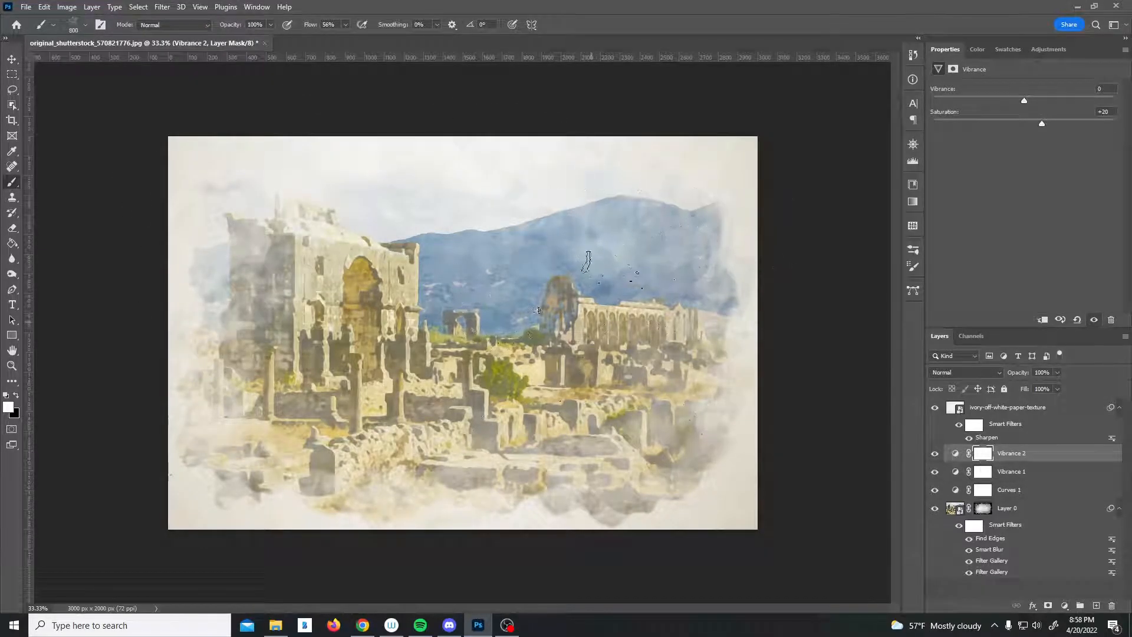
pyautogui.click(81, 29)
pyautogui.click(100, 24)
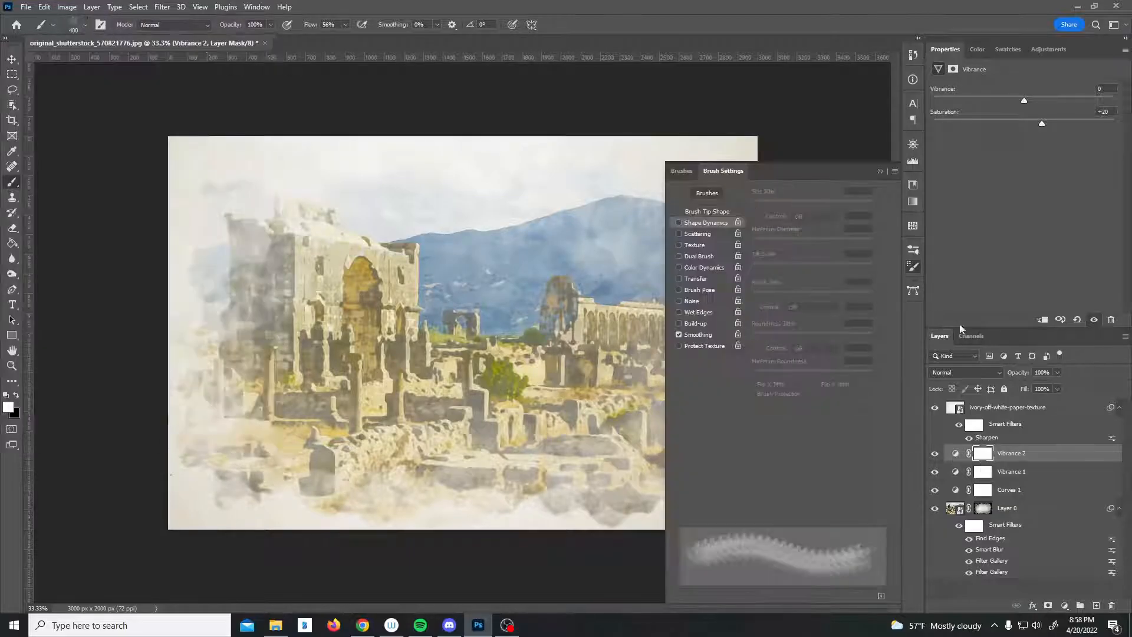
pyautogui.click(688, 222)
pyautogui.click(798, 294)
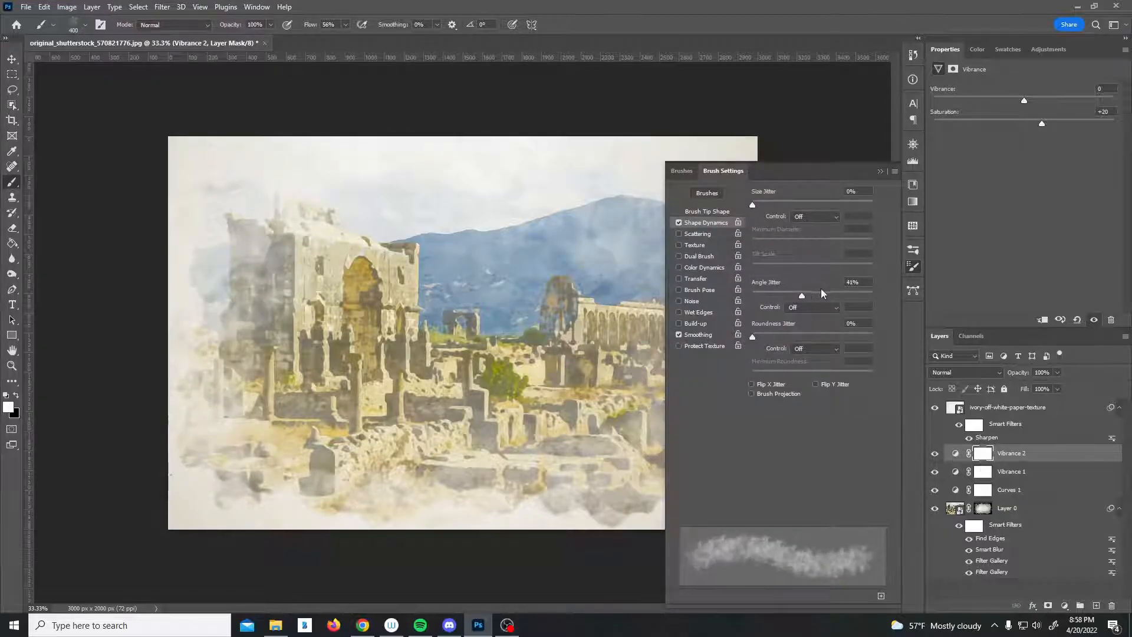
pyautogui.click(879, 172)
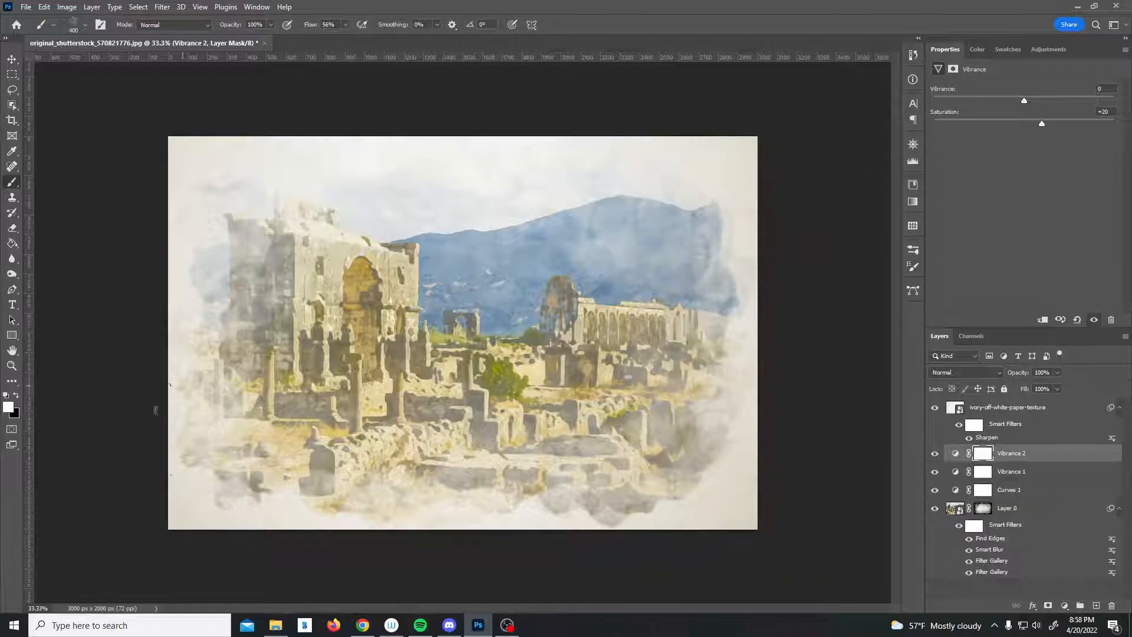
pyautogui.click(5, 396)
# Toggle the visibility of the Vibrance 2 and Curves 1 layers to compare the effect.
pyautogui.click(12, 59)
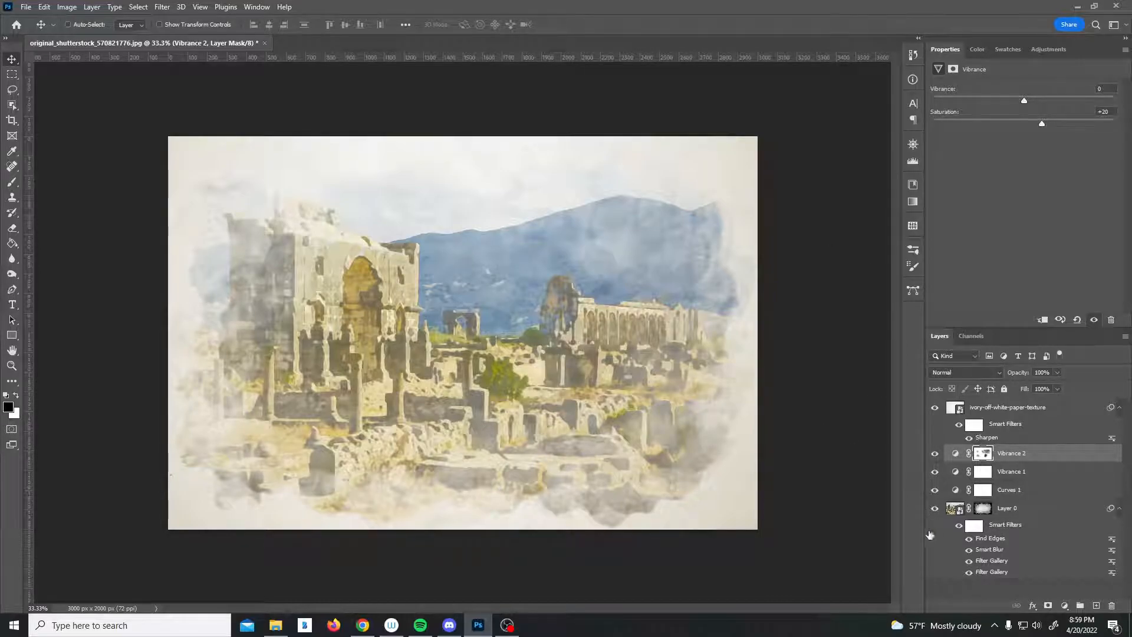
pyautogui.click(935, 453)
pyautogui.click(934, 453)
pyautogui.click(934, 489)
pyautogui.click(934, 489)
pyautogui.click(934, 489)
pyautogui.click(934, 490)
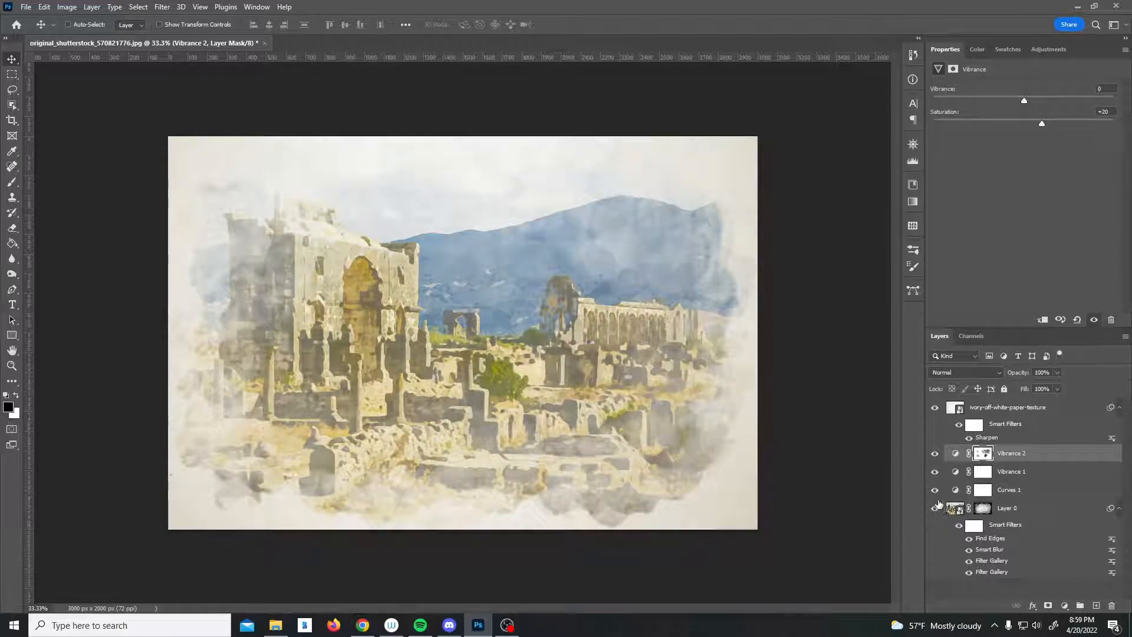